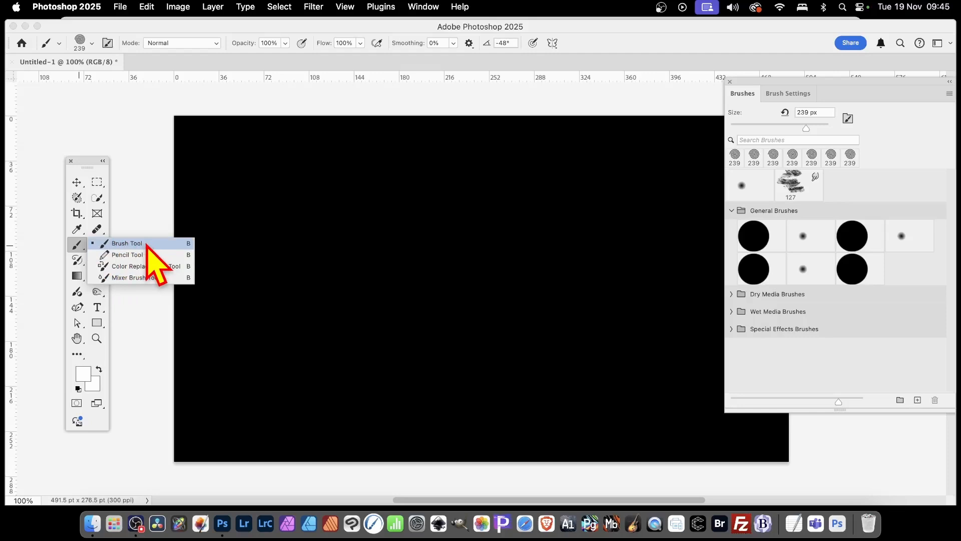
Select the Brush Tool at 239 px from the brush tool group
{"action": "left_click", "coordinate": [147, 243]}
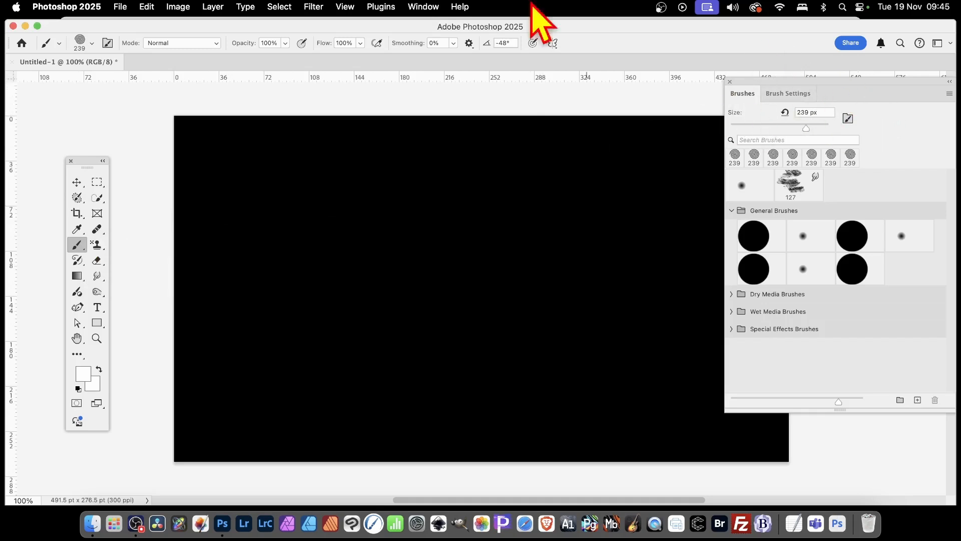
Glance at the Window menu, then drag the Brushes panel about 130 px to the left
{"action": "left_click", "coordinate": [418, 7]}
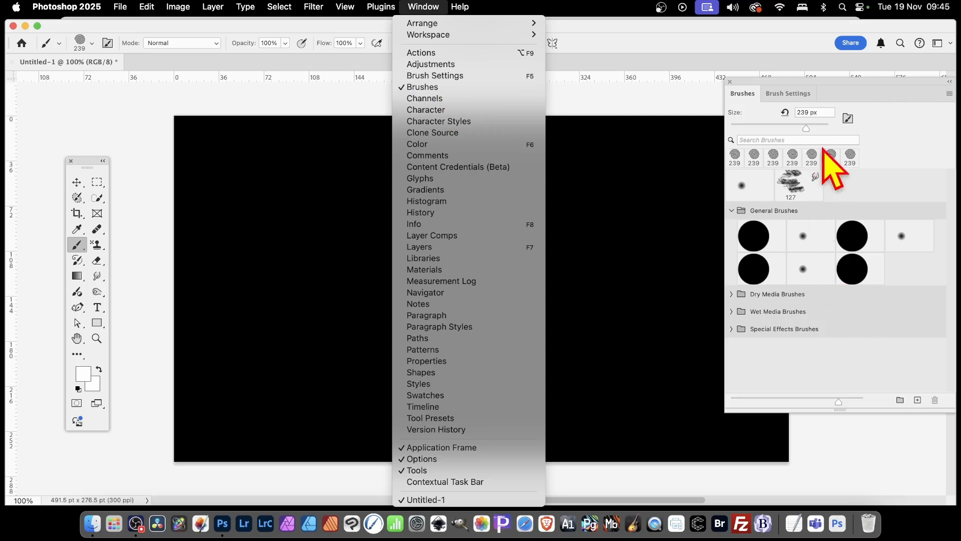
{"action": "left_click", "coordinate": [771, 88]}
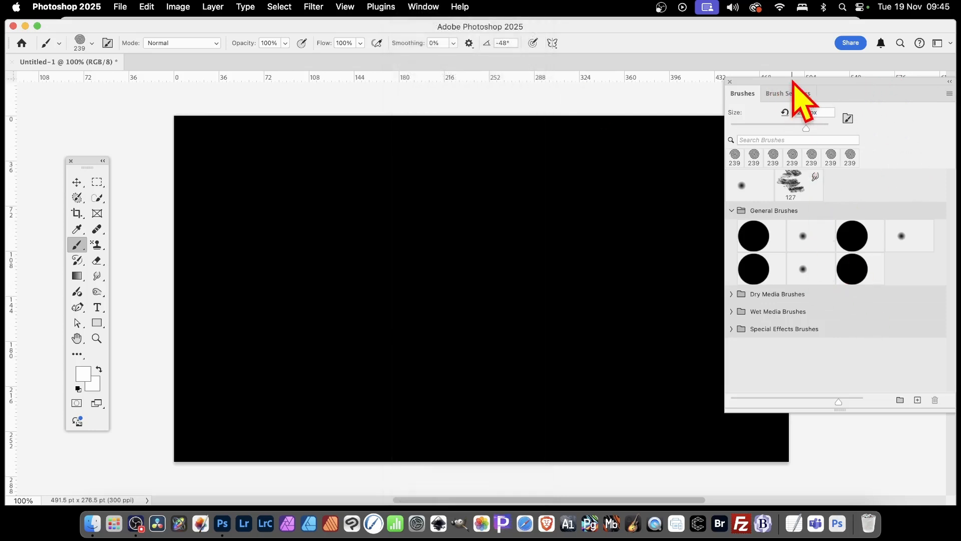
{"action": "left_click_drag", "start_coordinate": [793, 87], "coordinate": [728, 86]}
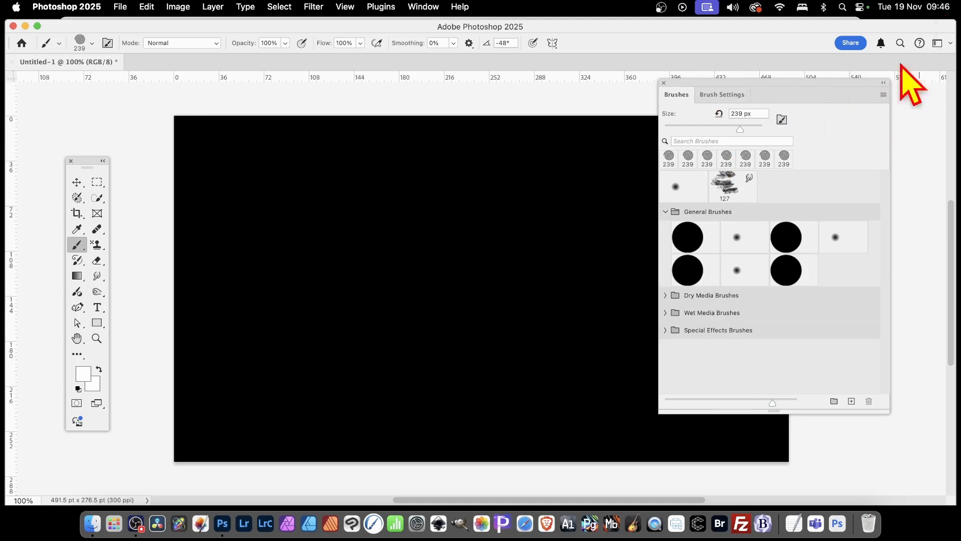
Import GX108_Spirals.abr from the Brushes ABR folder through the Brushes panel menu
{"action": "left_click", "coordinate": [884, 95]}
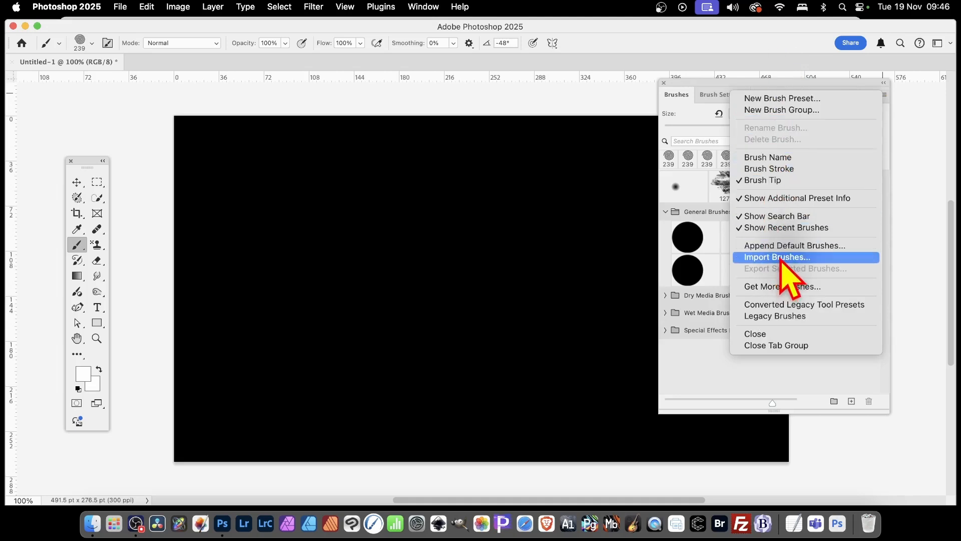
{"action": "left_click", "coordinate": [781, 257]}
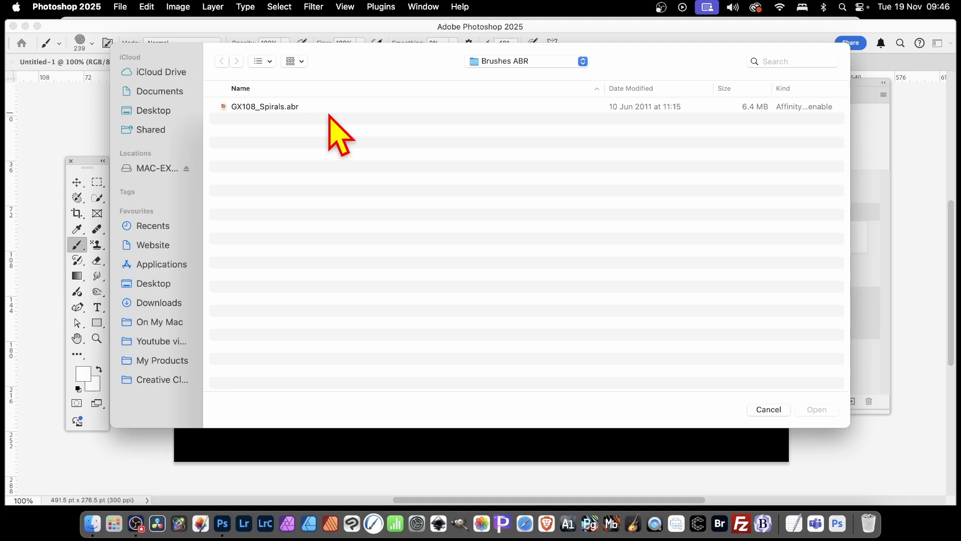
{"action": "left_click", "coordinate": [266, 107]}
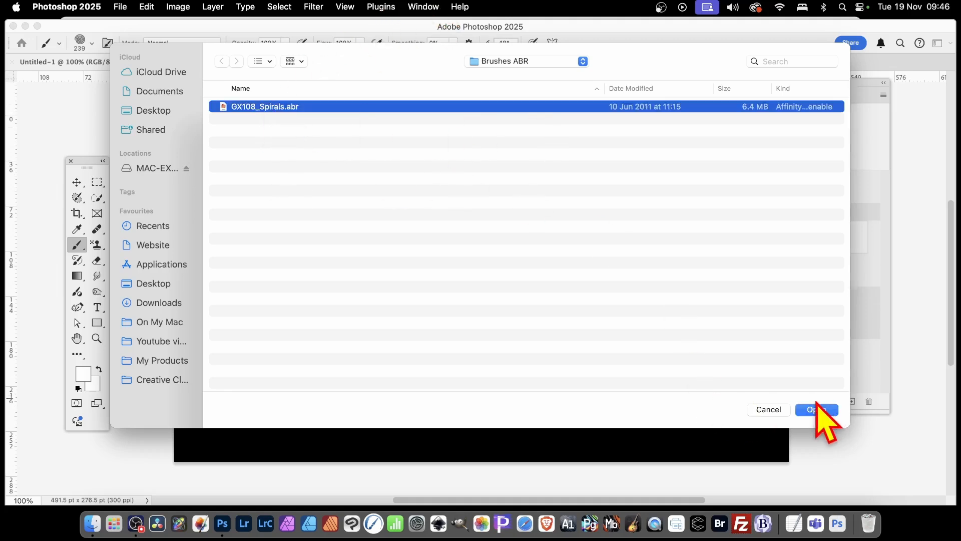
{"action": "left_click", "coordinate": [820, 408]}
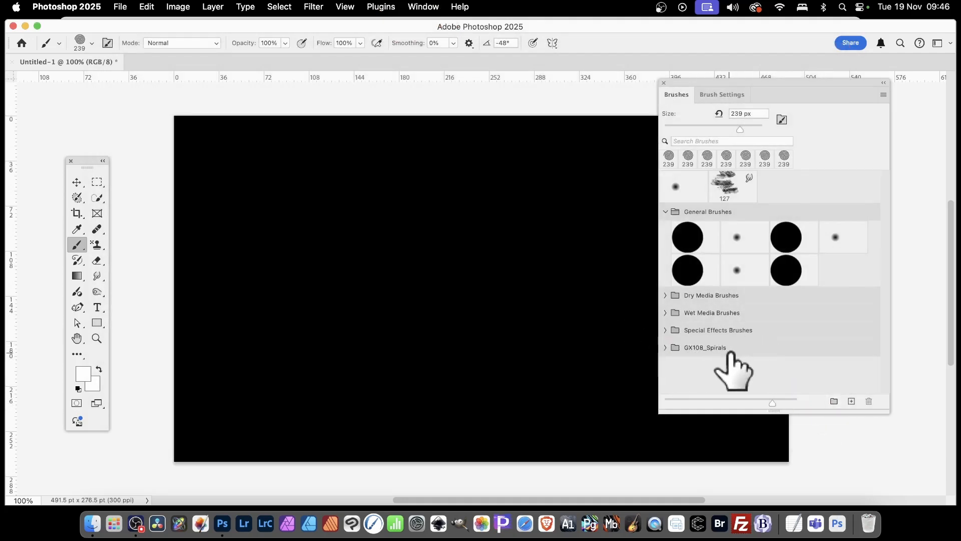
Rename the GX108_Spirals group to 'Spirals' and expand it to list its 25 px brushes
{"action": "left_click", "coordinate": [726, 350]}
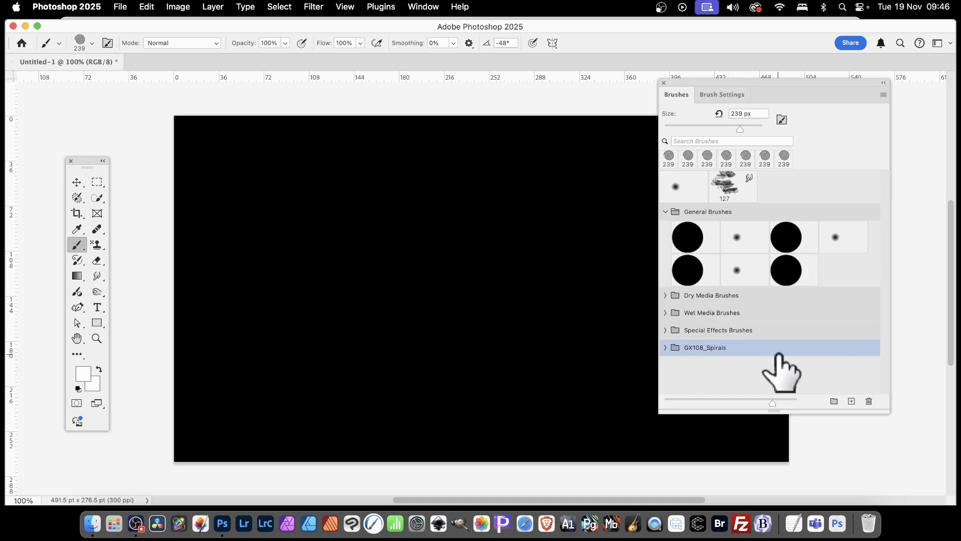
{"action": "left_click", "coordinate": [881, 95]}
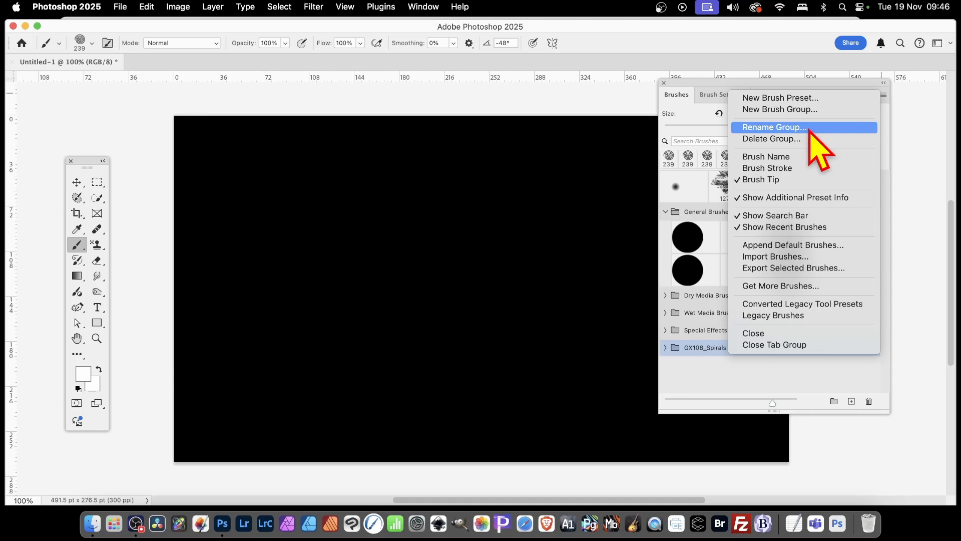
{"action": "left_click", "coordinate": [809, 129]}
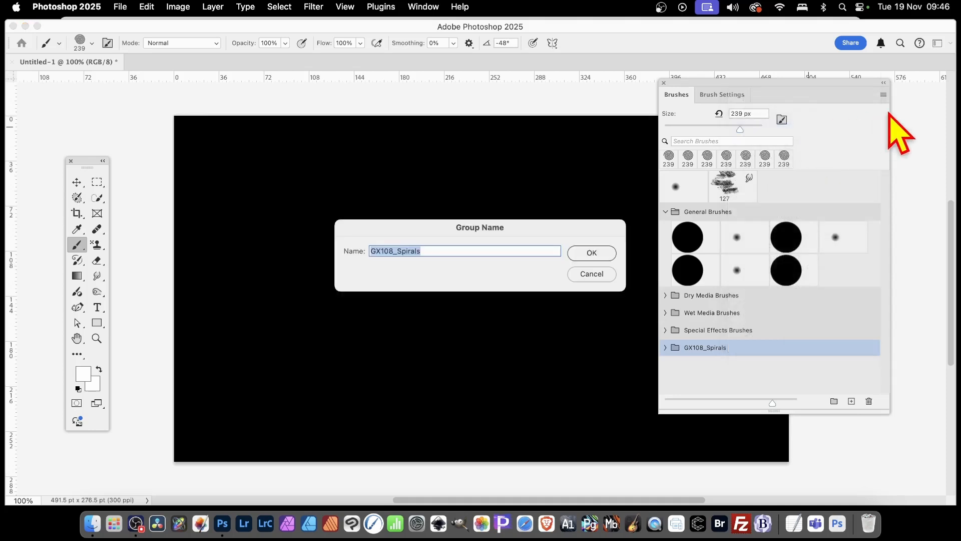
{"action": "type", "text": "Spirals"}
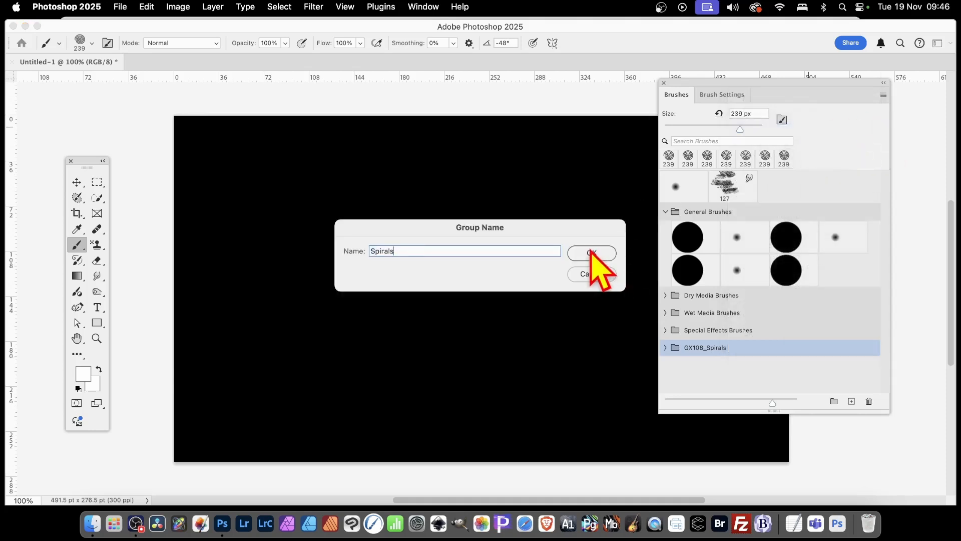
{"action": "left_click", "coordinate": [592, 251]}
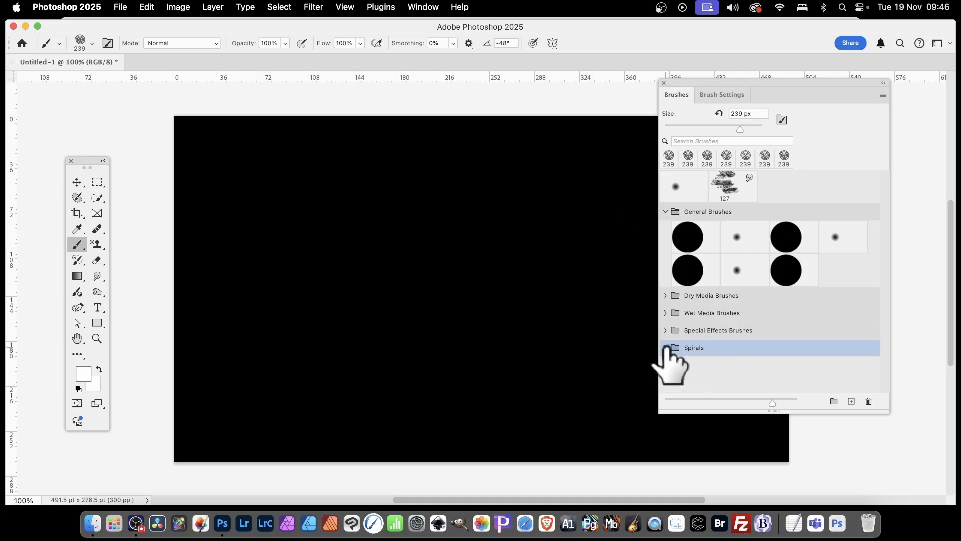
{"action": "left_click", "coordinate": [666, 347]}
{"action": "scroll", "coordinate": [803, 296], "scroll_direction": "down", "scroll_amount": 3}
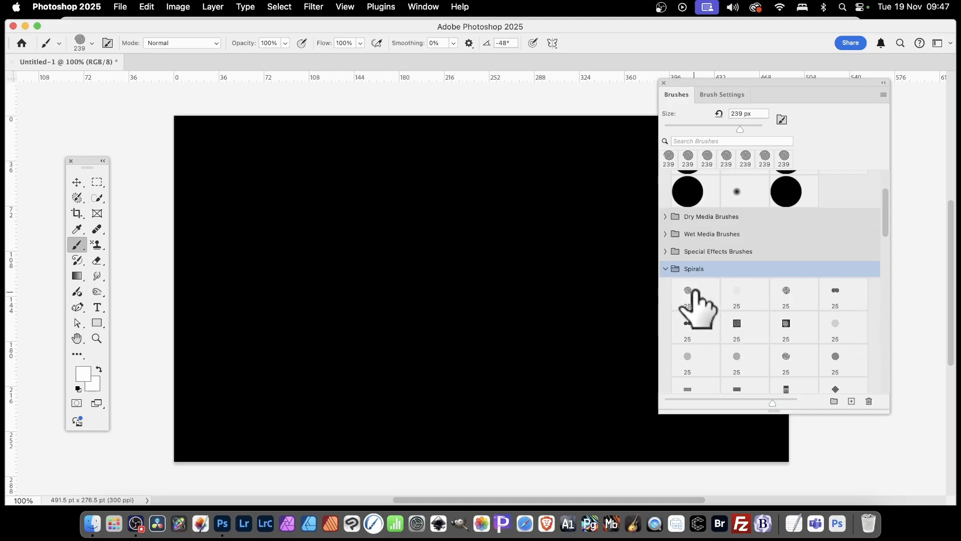
Enlarge the first Spirals brush to 264 px, undo a test stroke, and stamp one grey spiral
{"action": "left_click", "coordinate": [686, 294]}
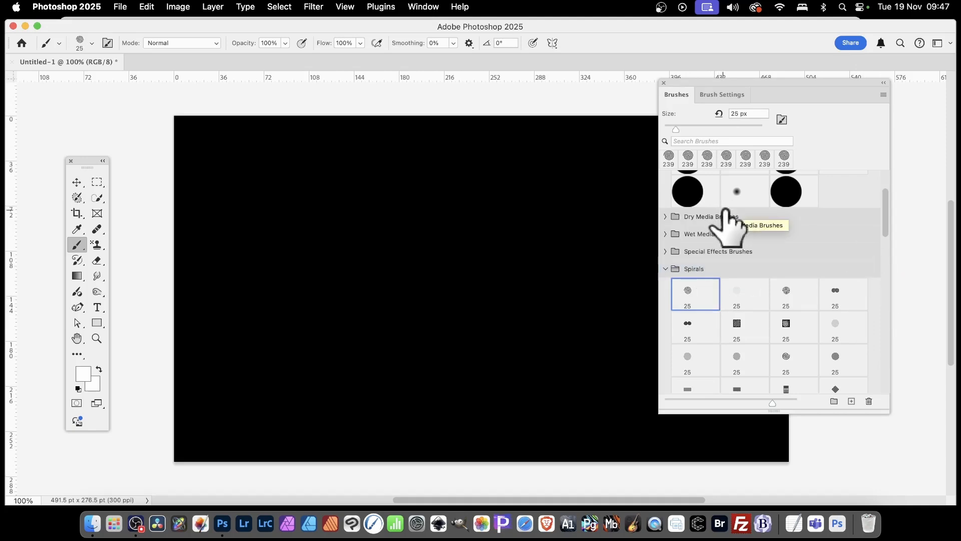
{"action": "left_click_drag", "start_coordinate": [677, 129], "coordinate": [741, 129]}
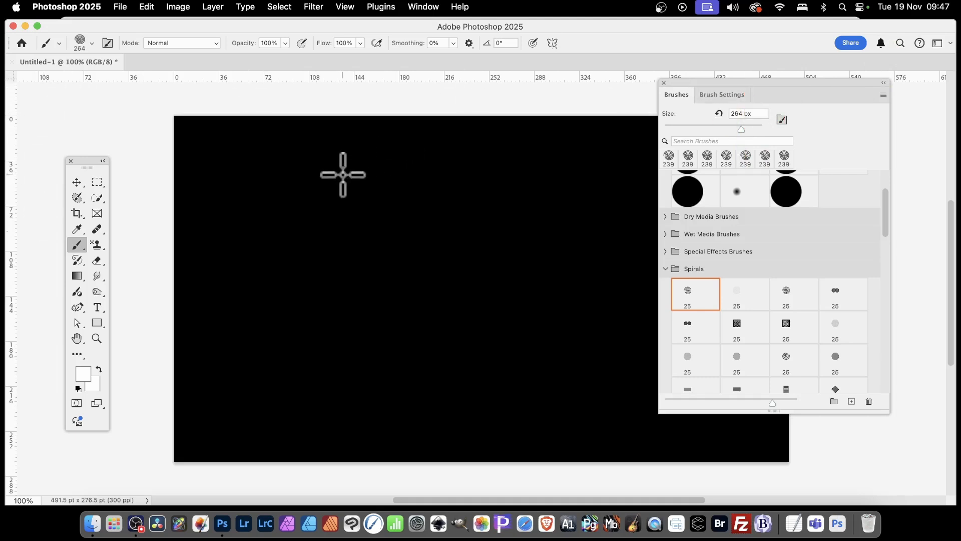
{"action": "mouse_move", "coordinate": [281, 194]}
{"action": "left_mouse_down"}
{"action": "mouse_move", "coordinate": [323, 211]}
{"action": "mouse_move", "coordinate": [479, 216]}
{"action": "mouse_move", "coordinate": [563, 265]}
{"action": "mouse_move", "coordinate": [540, 319]}
{"action": "mouse_move", "coordinate": [470, 305]}
{"action": "mouse_move", "coordinate": [264, 319]}
{"action": "left_mouse_up"}
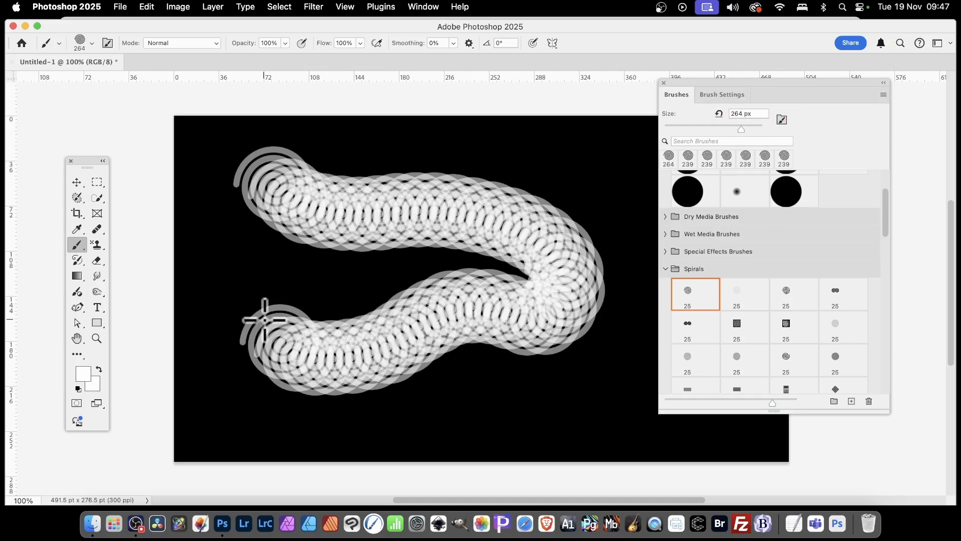
{"action": "key", "text": "super+z"}
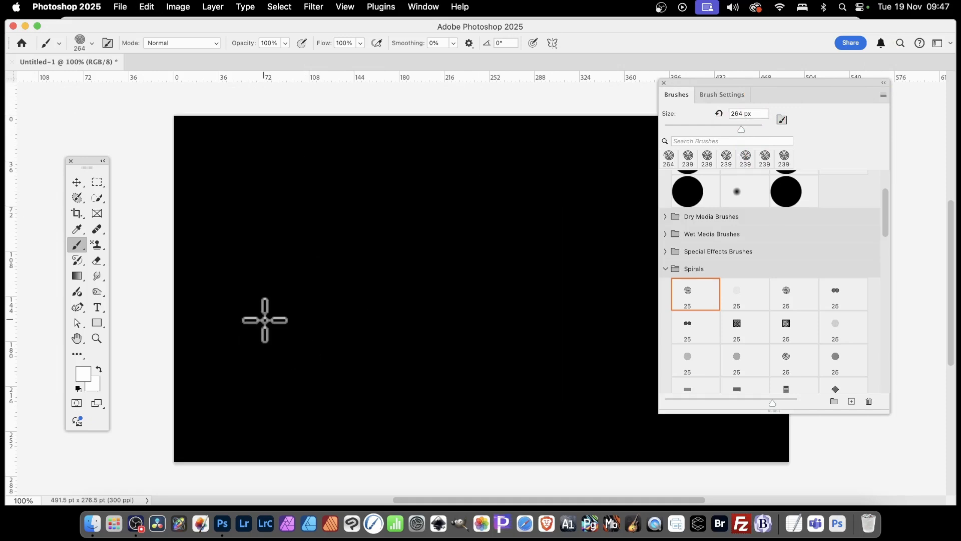
{"action": "left_click", "coordinate": [361, 191]}
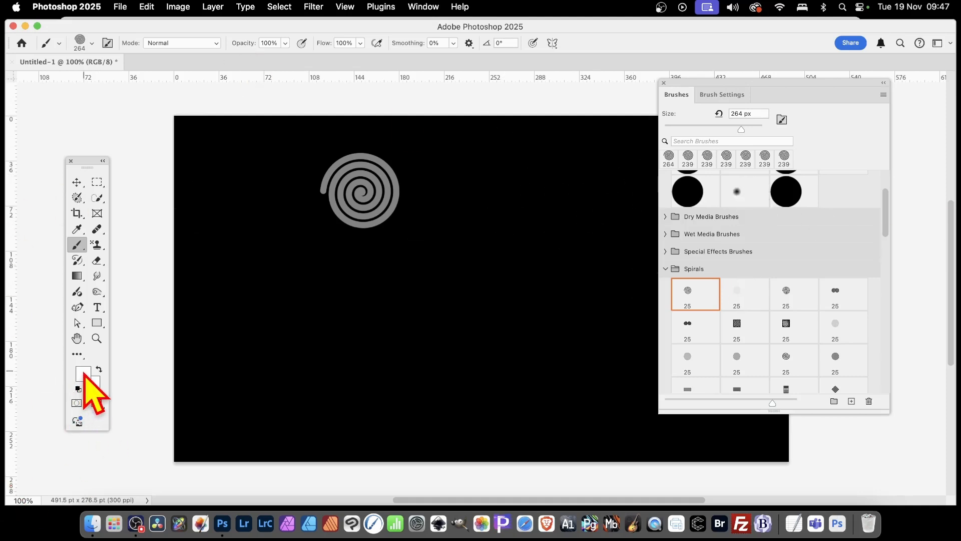
Set the foreground colour to bright blue #123bed
{"action": "left_click", "coordinate": [84, 373]}
{"action": "left_click", "coordinate": [536, 201]}
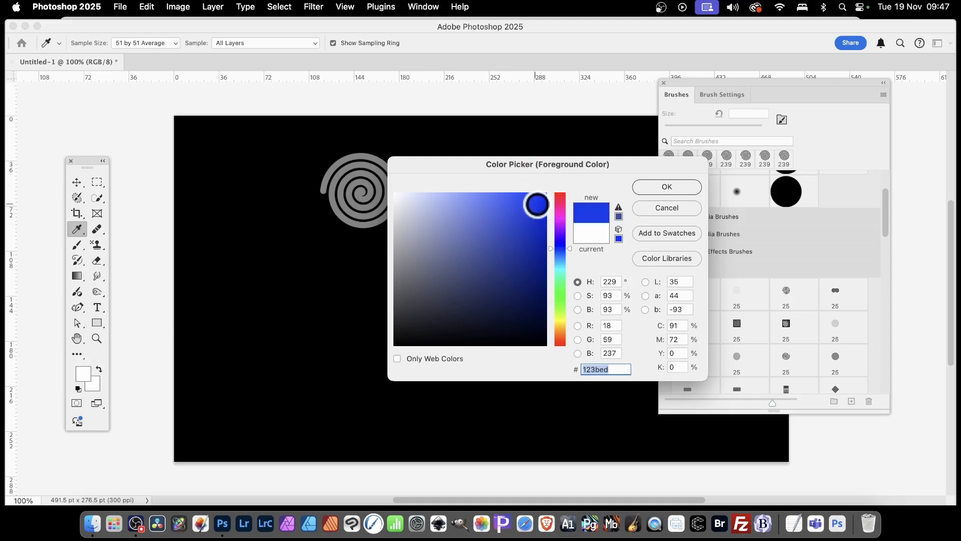
{"action": "left_click", "coordinate": [671, 186]}
Stamp two blue spirals and a broad blue stroke, then undo the stroke and a spiral
{"action": "left_click", "coordinate": [421, 262]}
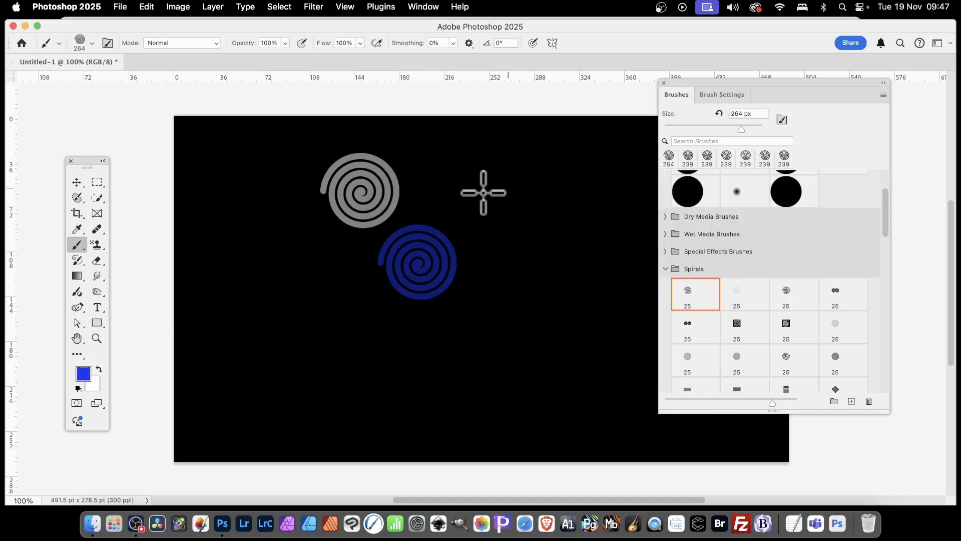
{"action": "left_click", "coordinate": [409, 152]}
{"action": "mouse_move", "coordinate": [448, 149]}
{"action": "left_mouse_down"}
{"action": "mouse_move", "coordinate": [623, 228]}
{"action": "mouse_move", "coordinate": [538, 319]}
{"action": "mouse_move", "coordinate": [352, 371]}
{"action": "mouse_move", "coordinate": [221, 217]}
{"action": "left_mouse_up"}
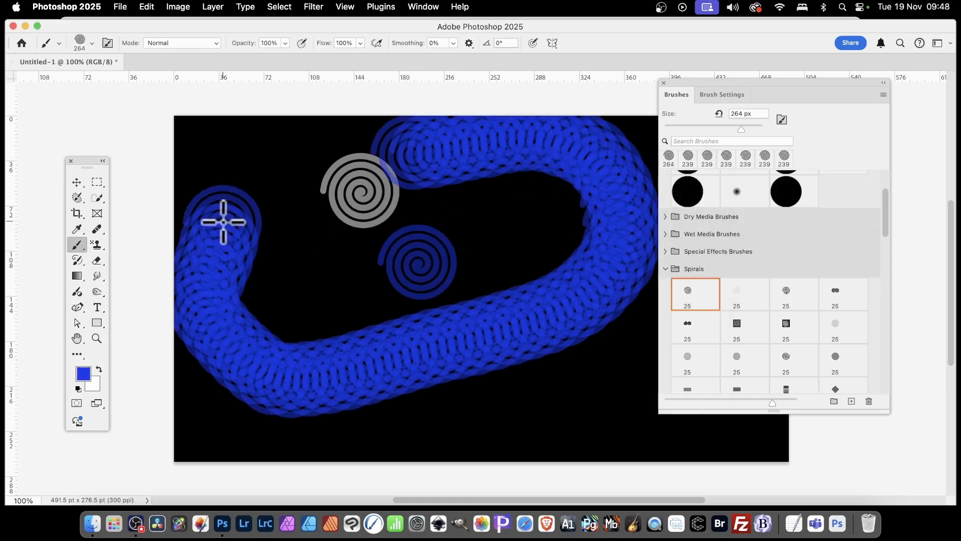
{"action": "key", "text": "super+z"}
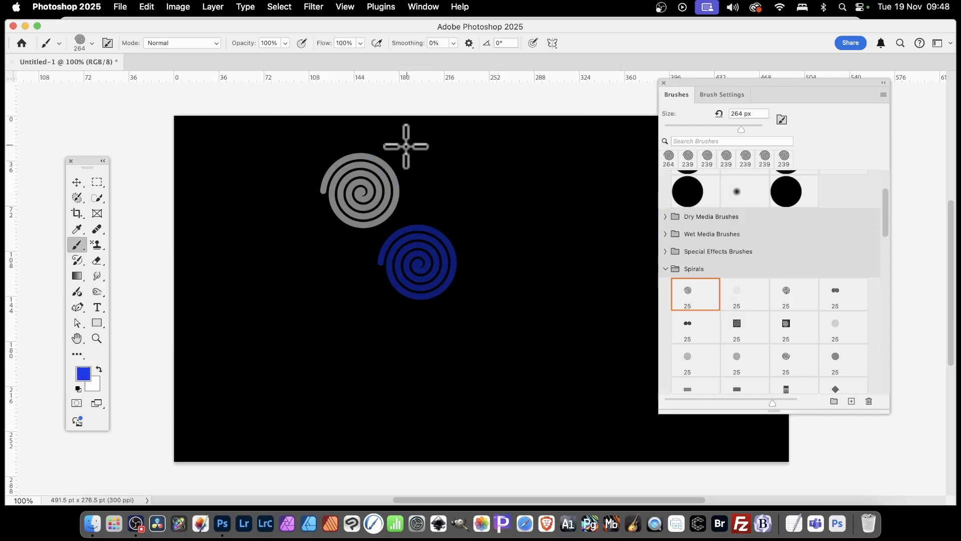
{"action": "key", "text": "super+z"}
{"action": "key", "text": "super+z"}
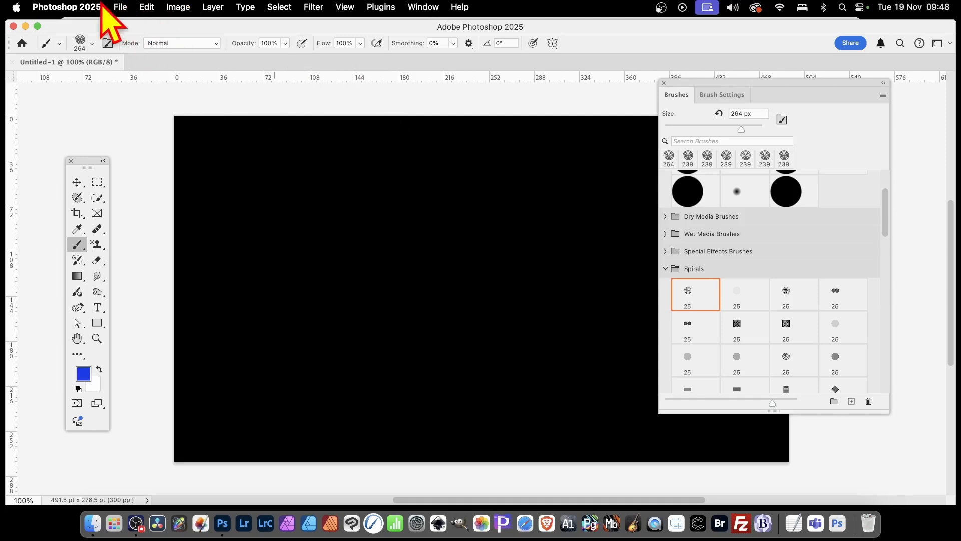
Set Painting Cursors to Precise in Preferences > Cursors, then return to the Brush Tool
{"action": "left_click", "coordinate": [76, 5]}
{"action": "mouse_move", "coordinate": [88, 53]}
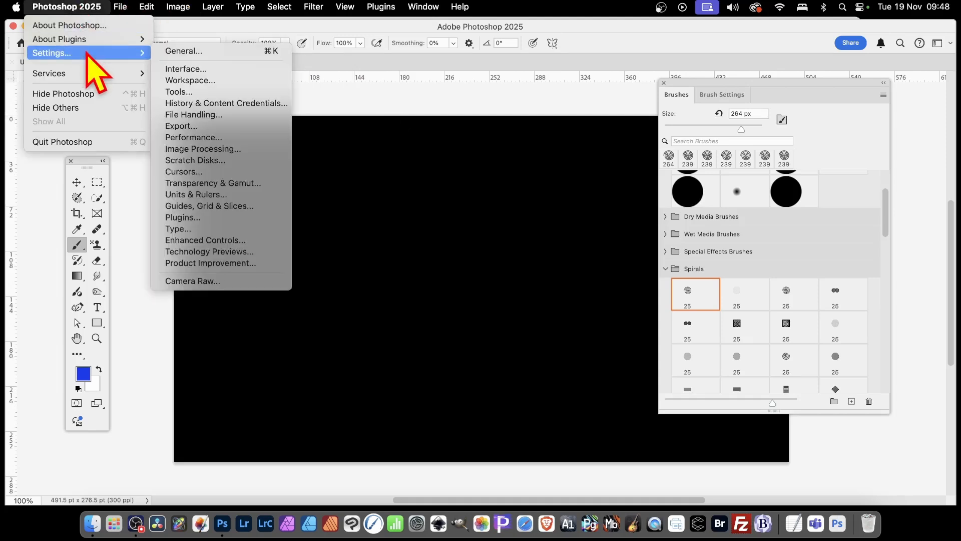
{"action": "left_click", "coordinate": [206, 173]}
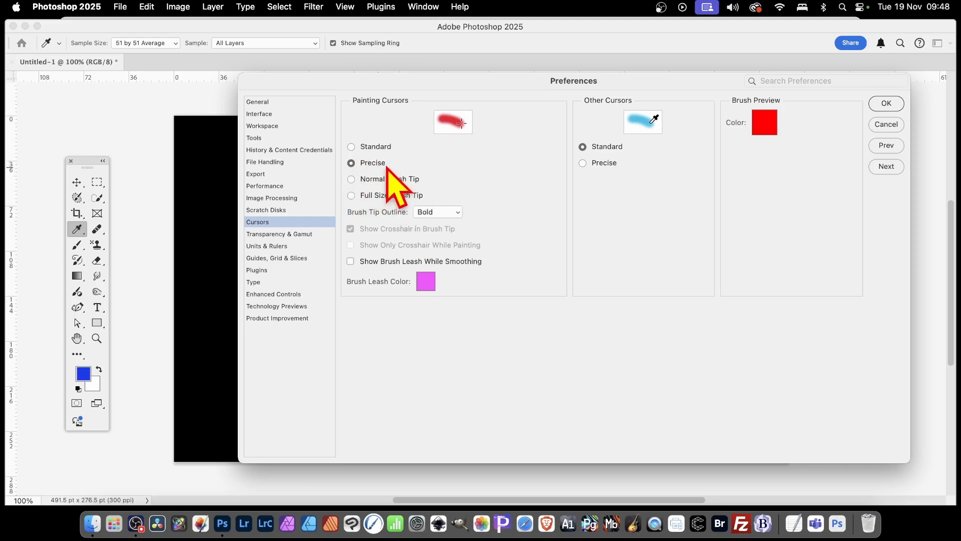
{"action": "left_click", "coordinate": [351, 180]}
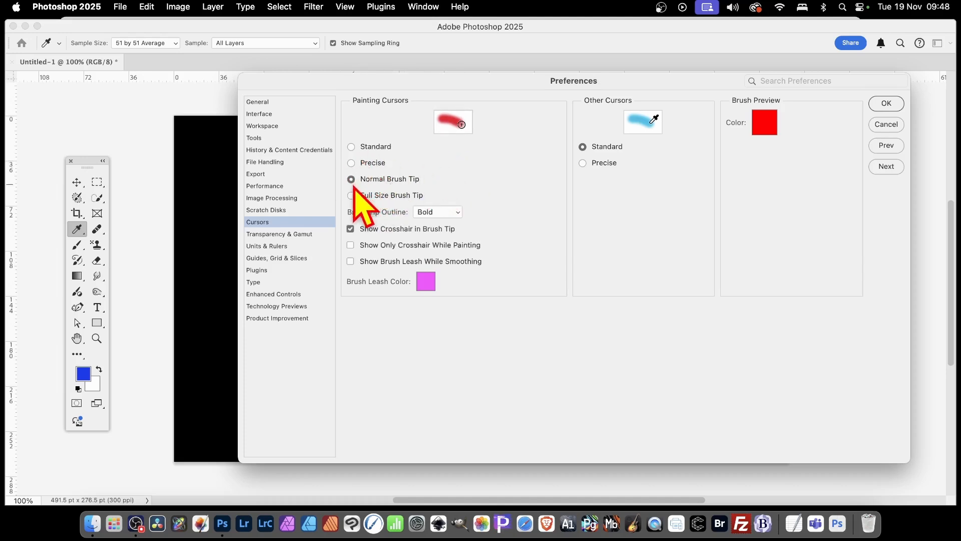
{"action": "left_click", "coordinate": [351, 163]}
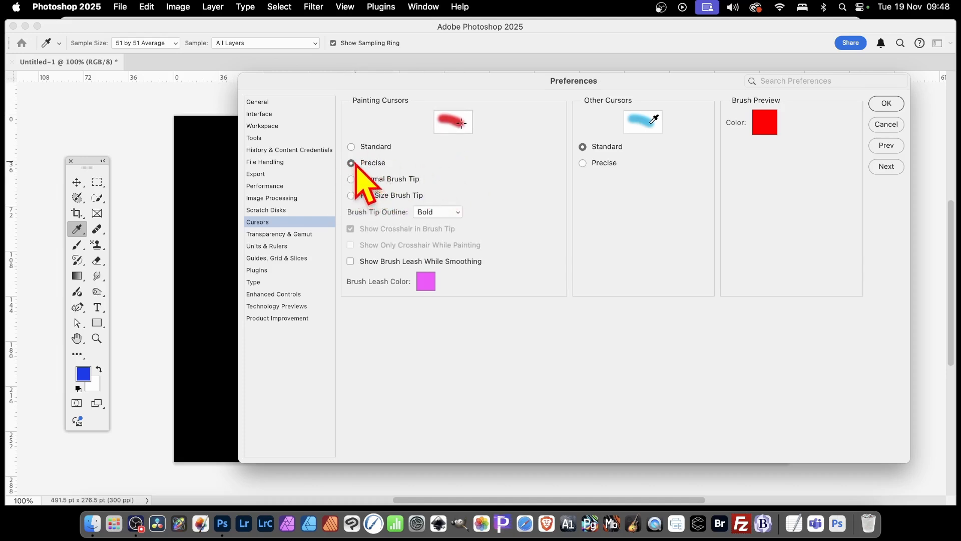
{"action": "left_click", "coordinate": [891, 106]}
{"action": "key", "text": "b"}
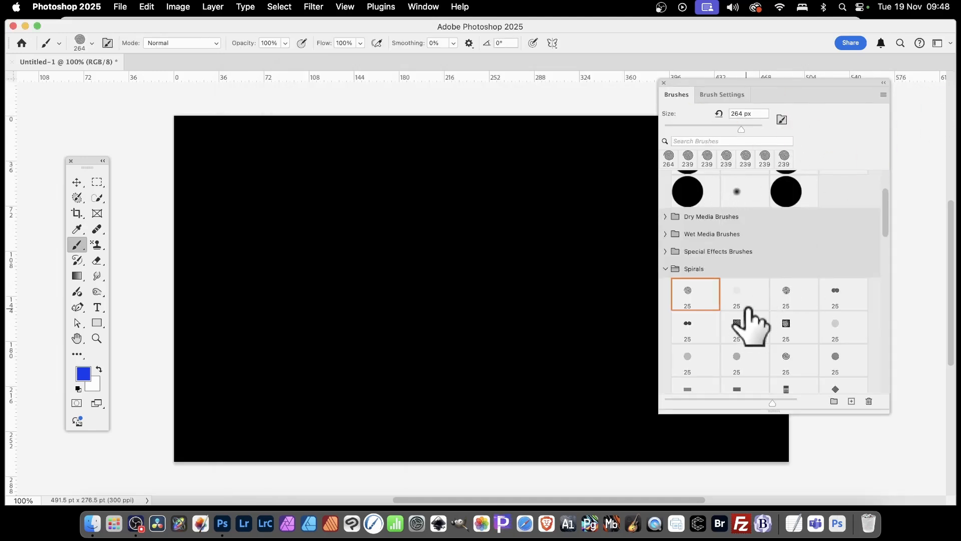
Set Brush Tip Shape spacing to 4%, paint a test stroke, and undo it
{"action": "left_click", "coordinate": [726, 94]}
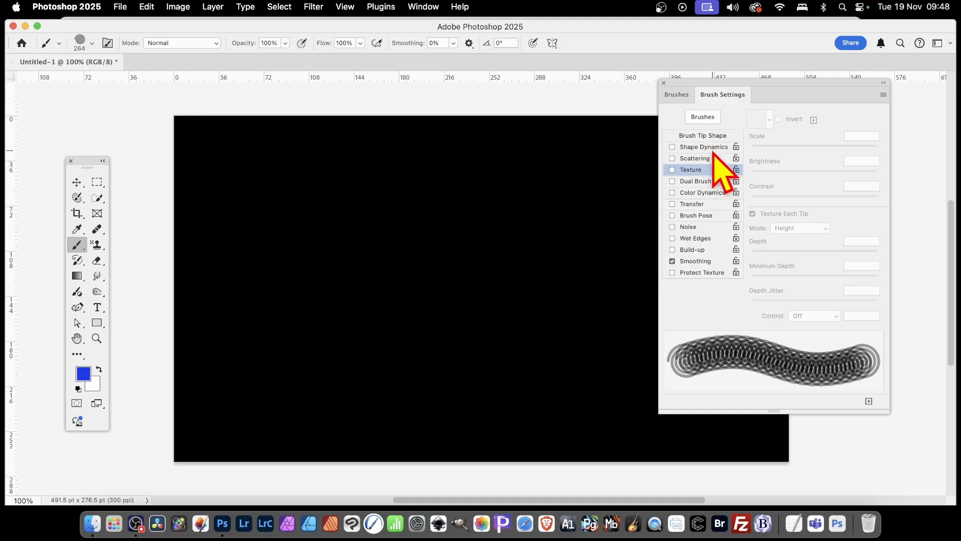
{"action": "left_click", "coordinate": [701, 135]}
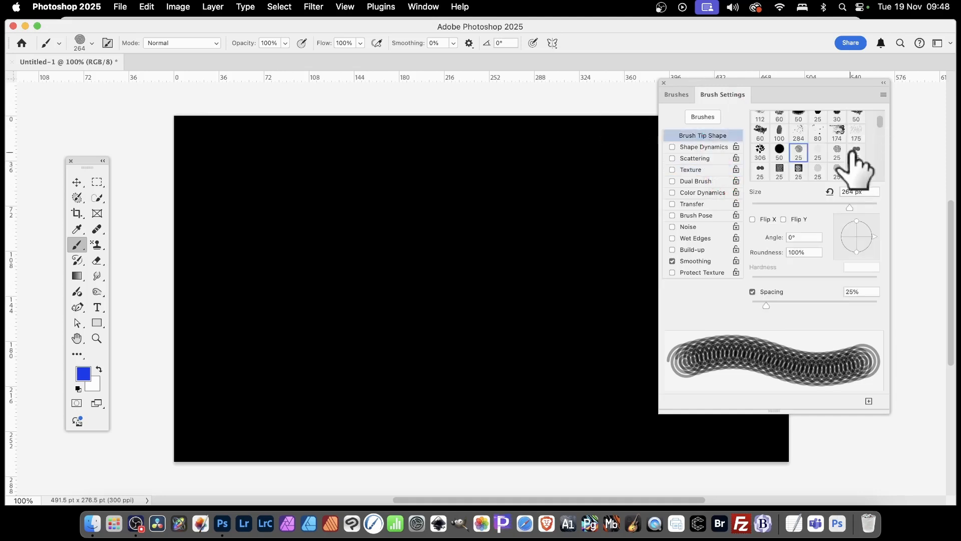
{"action": "left_click_drag", "start_coordinate": [766, 305], "coordinate": [752, 306]}
{"action": "mouse_move", "coordinate": [318, 269]}
{"action": "left_mouse_down"}
{"action": "mouse_move", "coordinate": [429, 218]}
{"action": "mouse_move", "coordinate": [508, 214]}
{"action": "mouse_move", "coordinate": [539, 227]}
{"action": "left_mouse_up"}
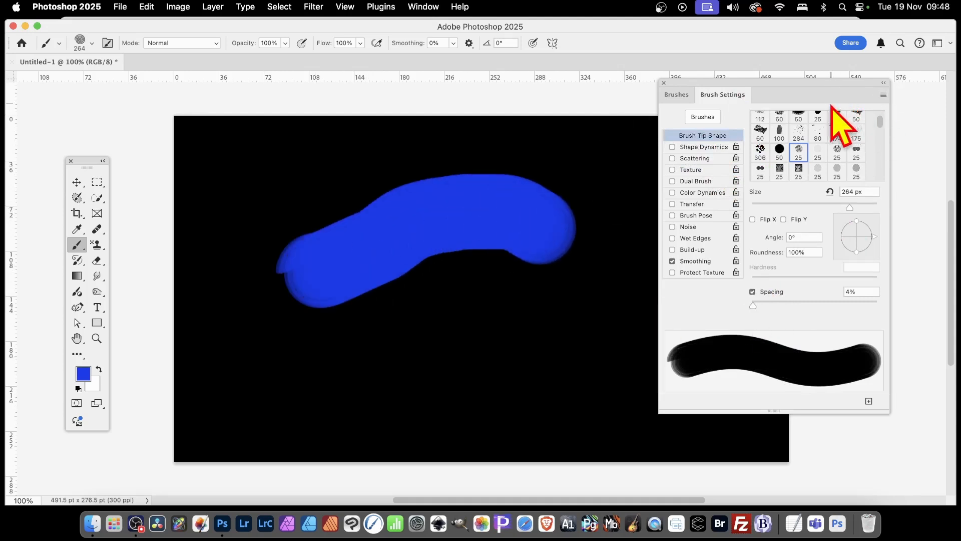
{"action": "key", "text": "super+z"}
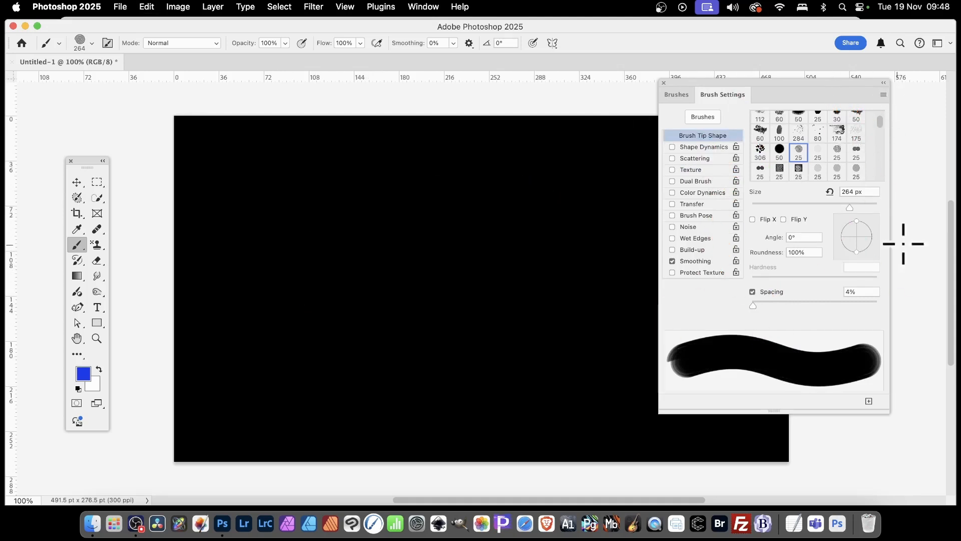
Raise spacing to 100%, paint a test stroke of separate spirals, and undo it
{"action": "left_click_drag", "start_coordinate": [753, 306], "coordinate": [799, 306]}
{"action": "left_click_drag", "start_coordinate": [810, 307], "coordinate": [813, 306]}
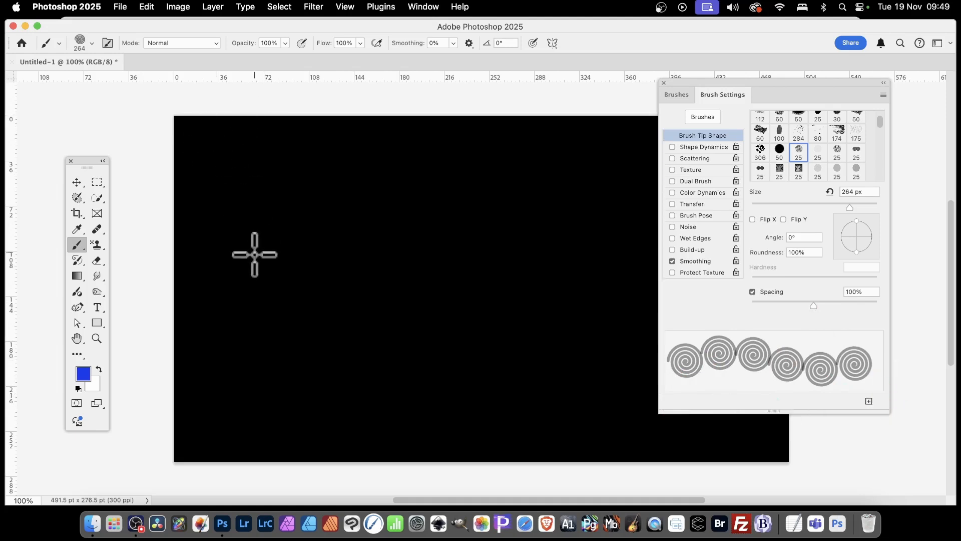
{"action": "mouse_move", "coordinate": [265, 256]}
{"action": "left_mouse_down"}
{"action": "mouse_move", "coordinate": [392, 234]}
{"action": "mouse_move", "coordinate": [448, 233]}
{"action": "mouse_move", "coordinate": [510, 265]}
{"action": "mouse_move", "coordinate": [525, 298]}
{"action": "mouse_move", "coordinate": [479, 365]}
{"action": "mouse_move", "coordinate": [351, 382]}
{"action": "mouse_move", "coordinate": [291, 365]}
{"action": "left_mouse_up"}
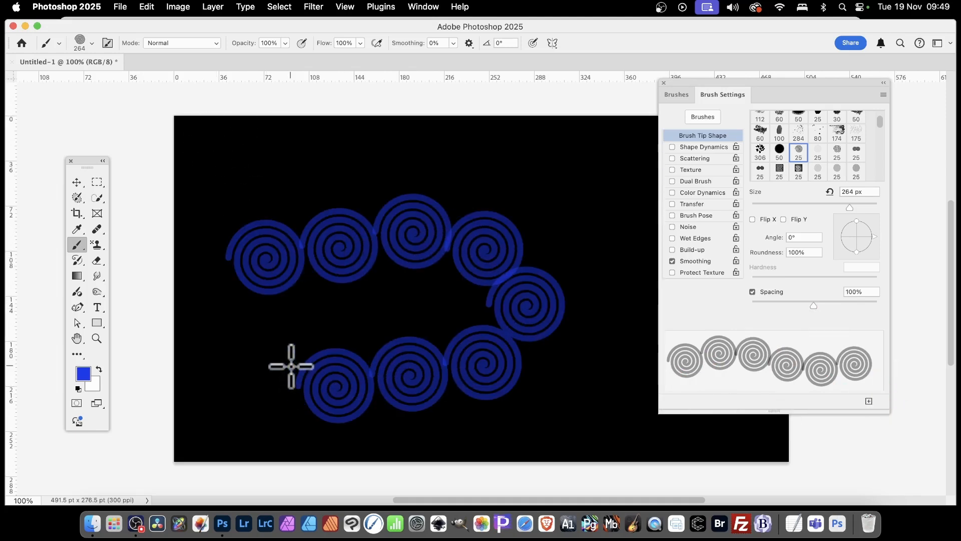
{"action": "key", "text": "super+z"}
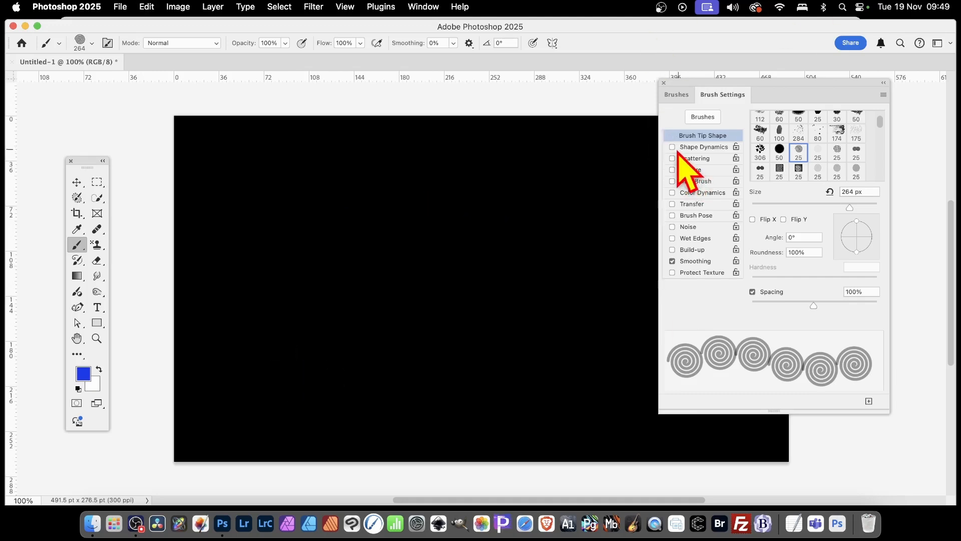
Enable Shape Dynamics, try size, 70% angle and roundness jitter, then disable it again
{"action": "left_click", "coordinate": [707, 147]}
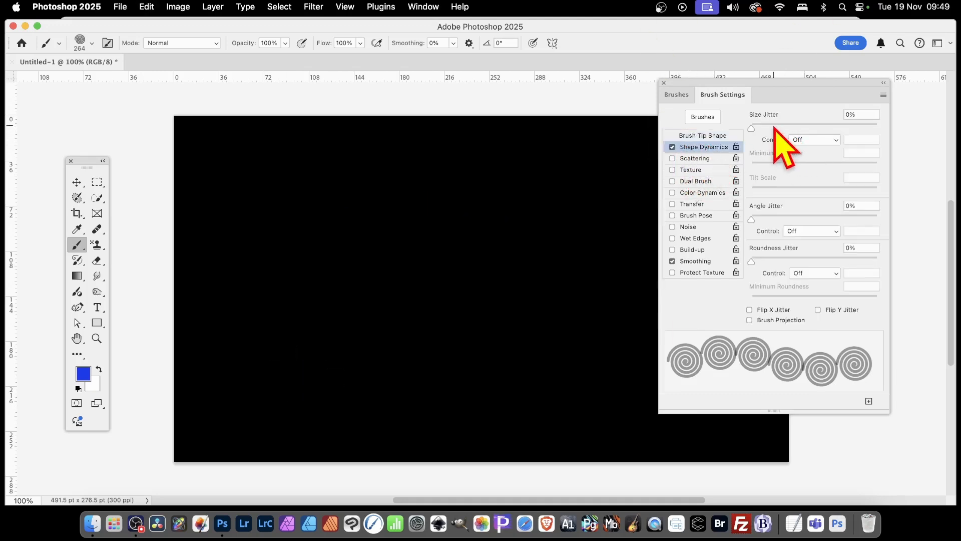
{"action": "mouse_move", "coordinate": [772, 125]}
{"action": "left_mouse_down"}
{"action": "mouse_move", "coordinate": [885, 124]}
{"action": "mouse_move", "coordinate": [751, 128]}
{"action": "left_mouse_up"}
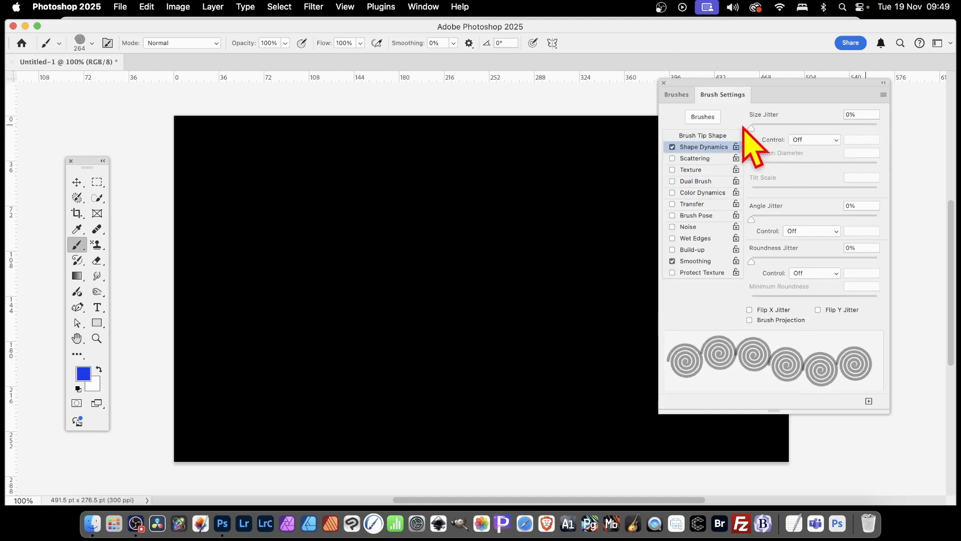
{"action": "left_click", "coordinate": [815, 140]}
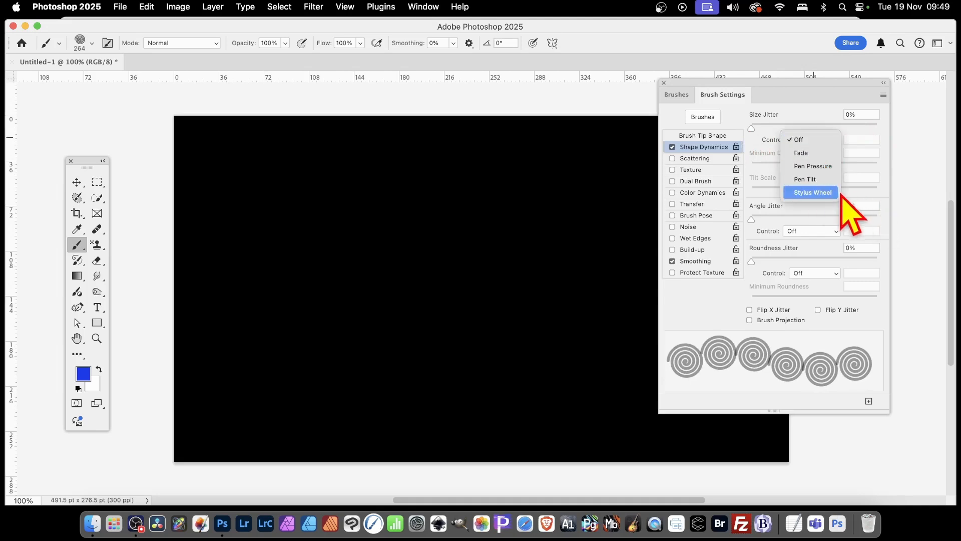
{"action": "left_click", "coordinate": [872, 198]}
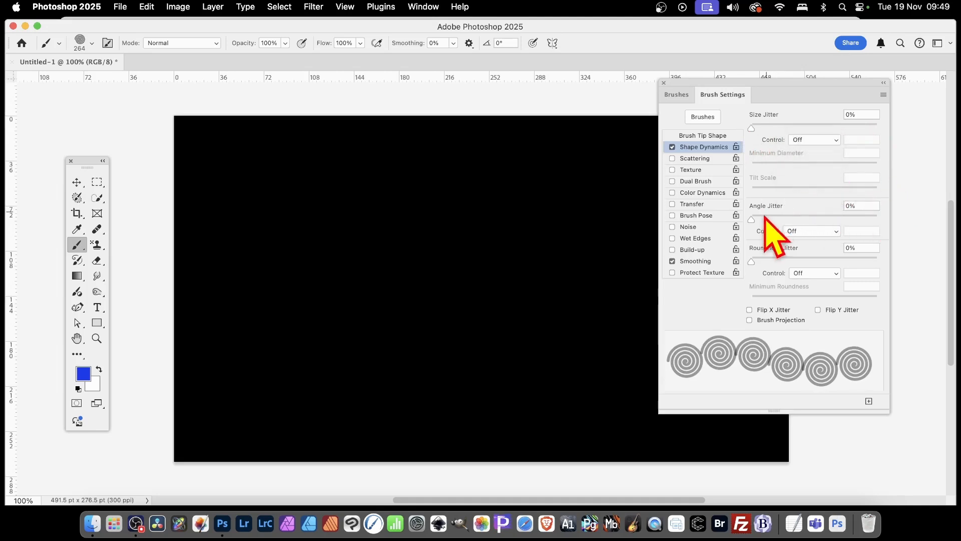
{"action": "left_click_drag", "start_coordinate": [760, 219], "coordinate": [840, 219]}
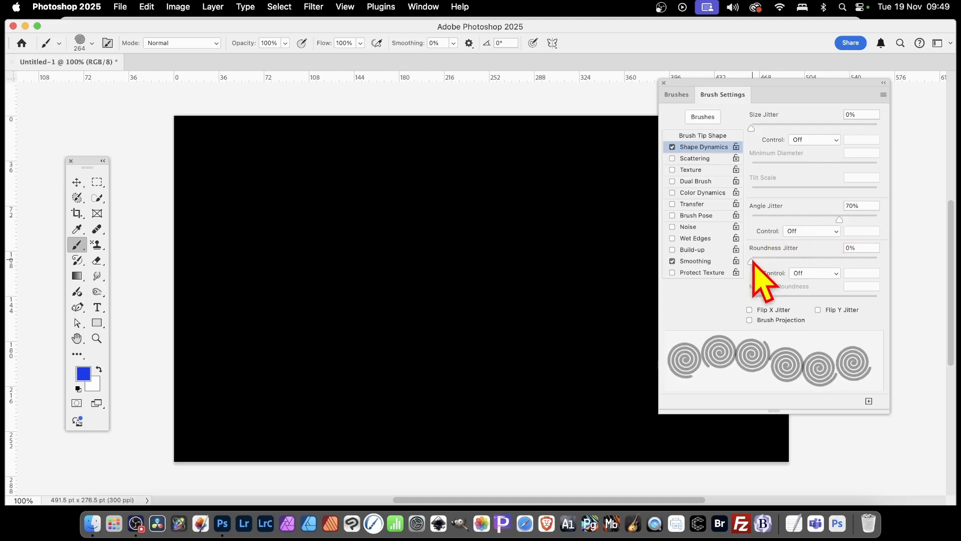
{"action": "left_click_drag", "start_coordinate": [752, 261], "coordinate": [728, 255]}
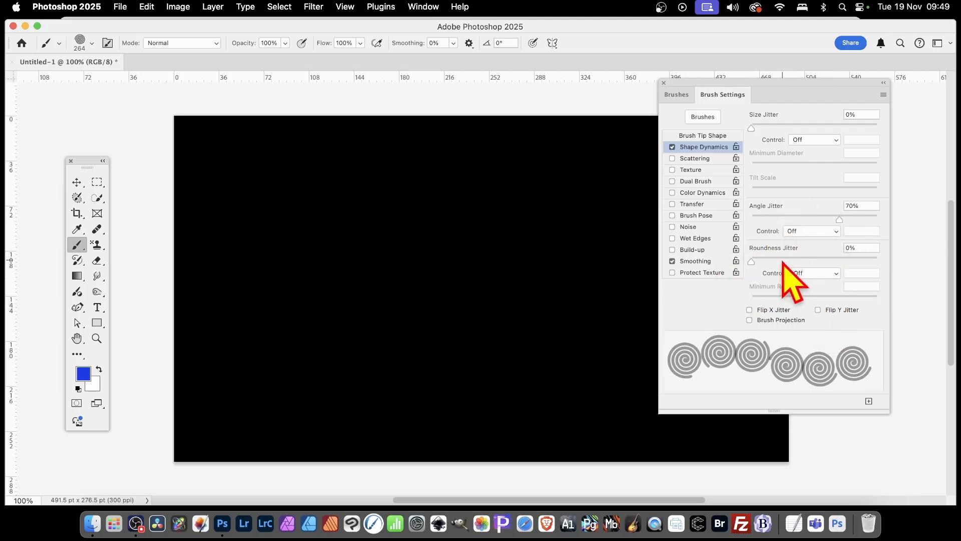
{"action": "left_click", "coordinate": [672, 147]}
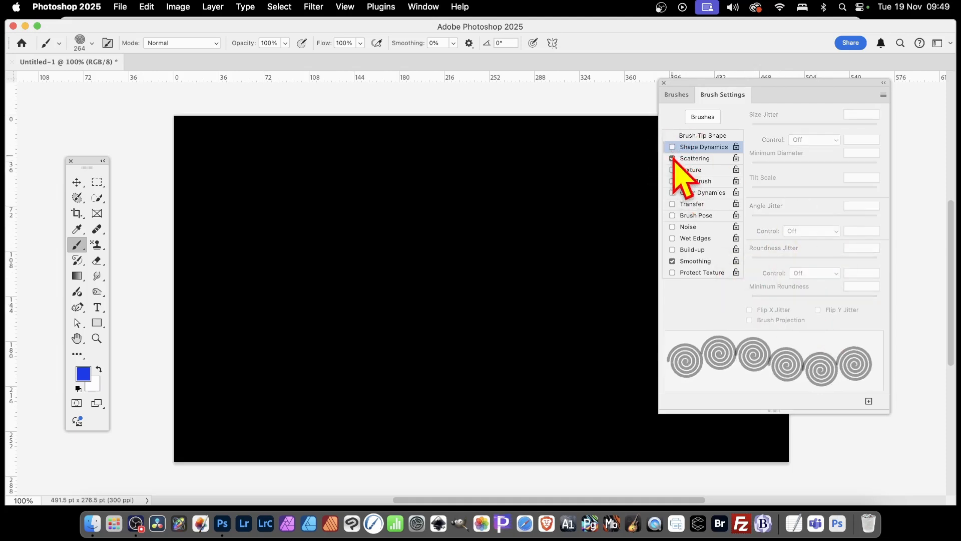
Try Scatter, Both Axes and Count, turn Scattering off, and enable Texture (155%, Height, 100% depth)
{"action": "left_click", "coordinate": [672, 158]}
{"action": "left_click_drag", "start_coordinate": [766, 129], "coordinate": [804, 127]}
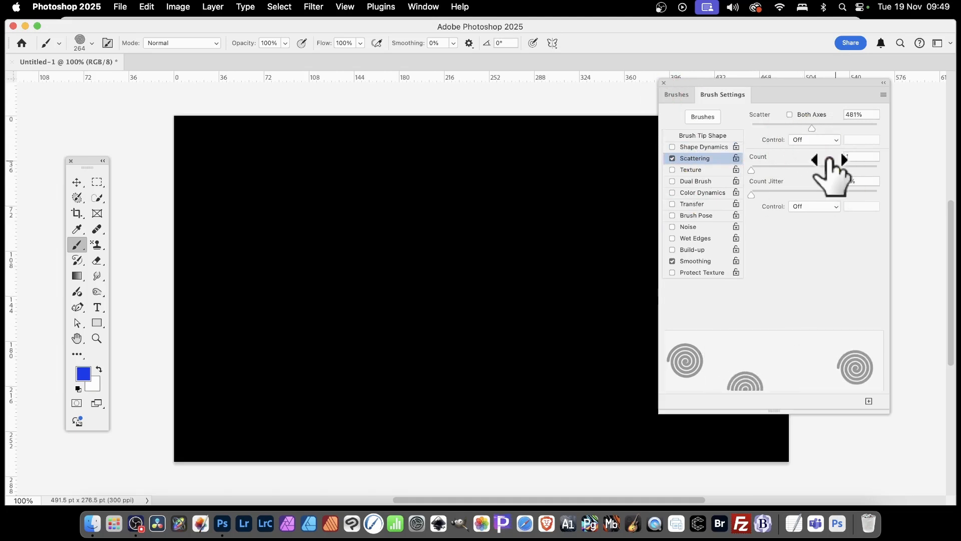
{"action": "left_click_drag", "start_coordinate": [809, 128], "coordinate": [749, 129]}
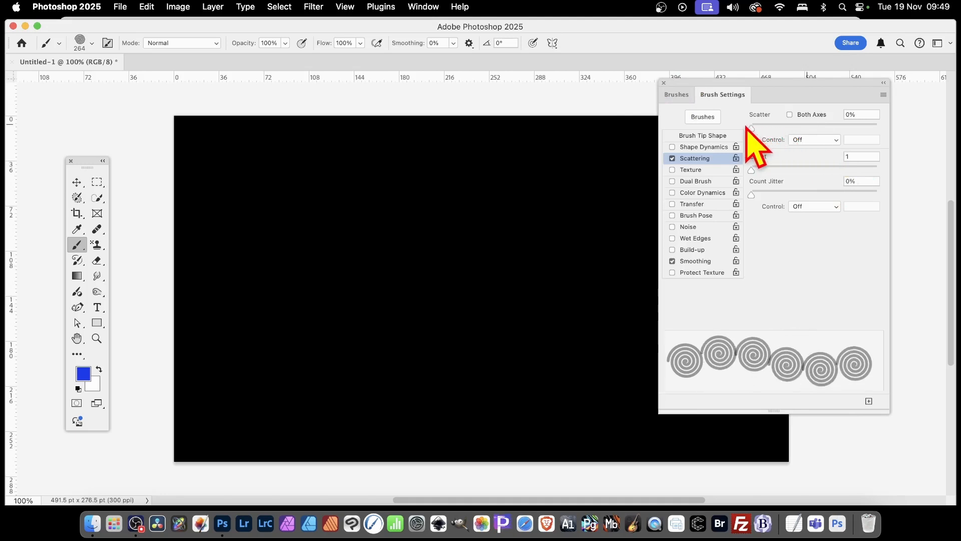
{"action": "left_click", "coordinate": [790, 115]}
{"action": "mouse_move", "coordinate": [752, 128]}
{"action": "left_mouse_down"}
{"action": "mouse_move", "coordinate": [794, 129]}
{"action": "mouse_move", "coordinate": [751, 129]}
{"action": "mouse_move", "coordinate": [762, 129]}
{"action": "left_mouse_up"}
{"action": "left_click_drag", "start_coordinate": [767, 170], "coordinate": [747, 157]}
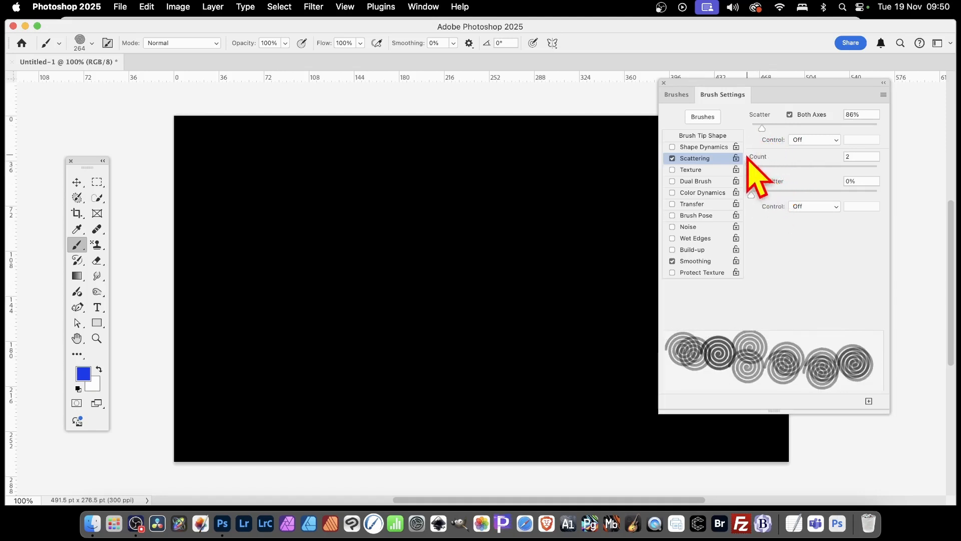
{"action": "left_click", "coordinate": [672, 159]}
{"action": "left_click", "coordinate": [693, 170]}
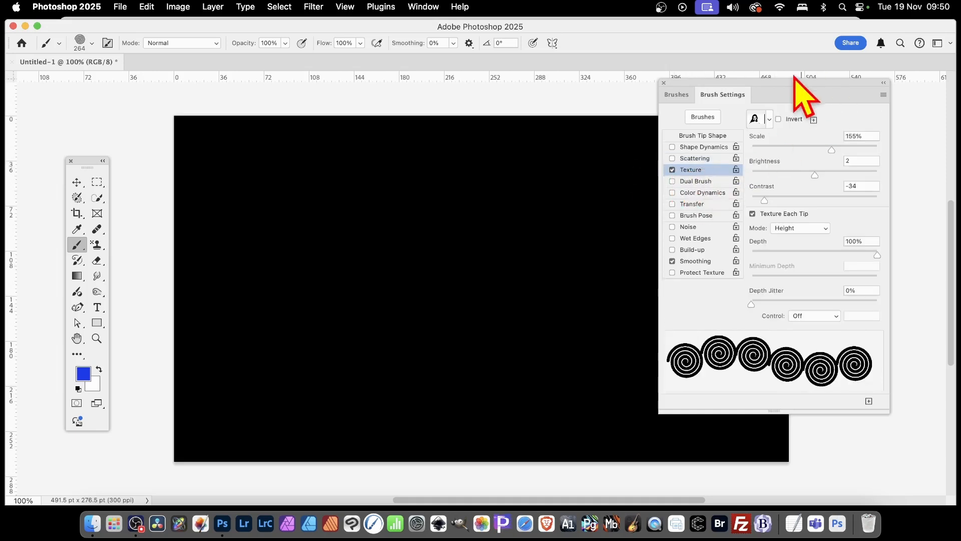
Check the Texture patterns, then enable Dual Brush in Color Burn mode with Flip on the spiral brush
{"action": "left_click", "coordinate": [769, 120]}
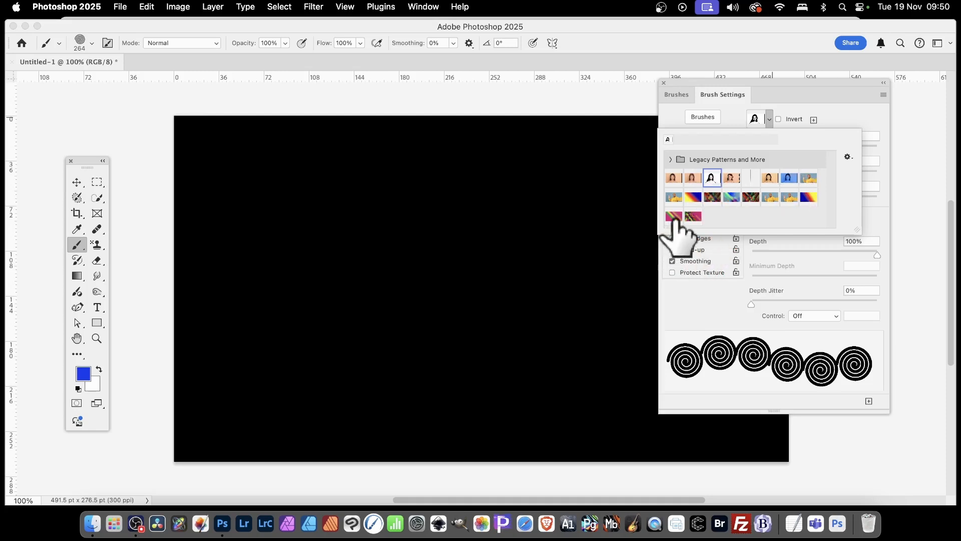
{"action": "left_click", "coordinate": [696, 313]}
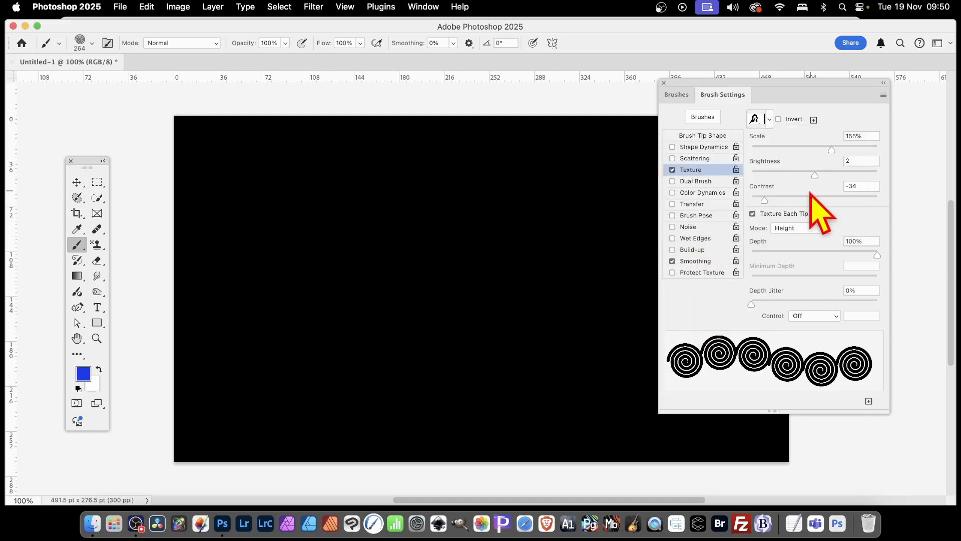
{"action": "left_click", "coordinate": [684, 181]}
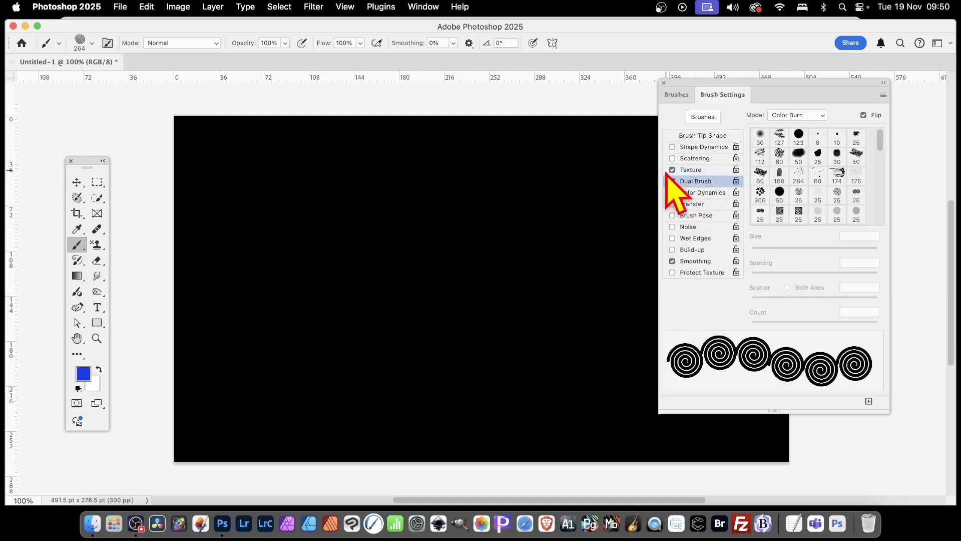
Switch Texture off and give the dual brush a 25 px tip enlarged to 94 px
{"action": "left_click", "coordinate": [672, 170]}
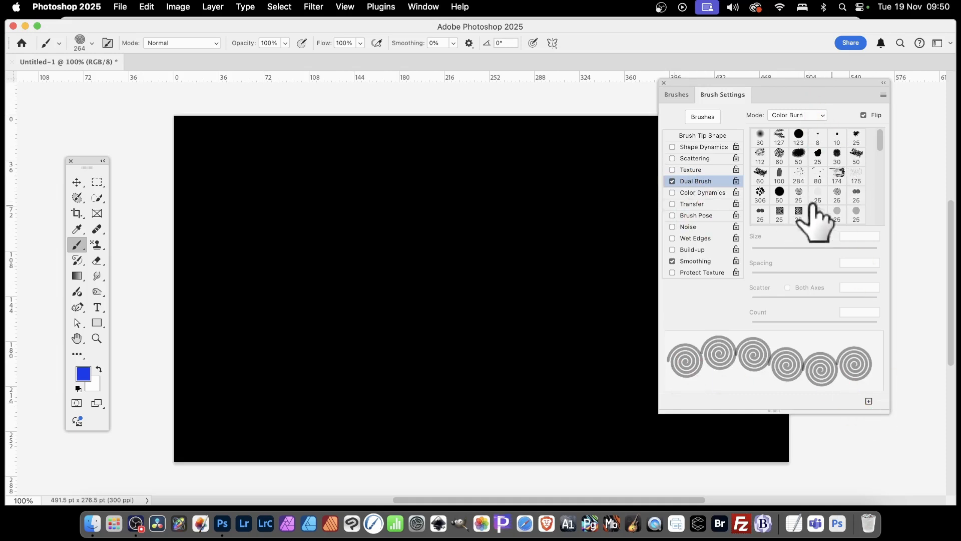
{"action": "scroll", "coordinate": [837, 213], "scroll_direction": "down", "scroll_amount": 5}
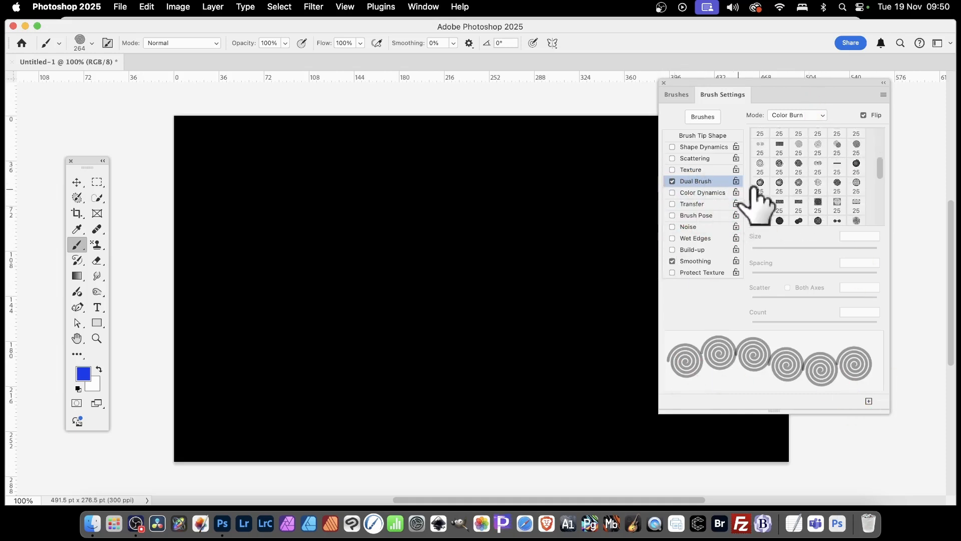
{"action": "left_click", "coordinate": [760, 183]}
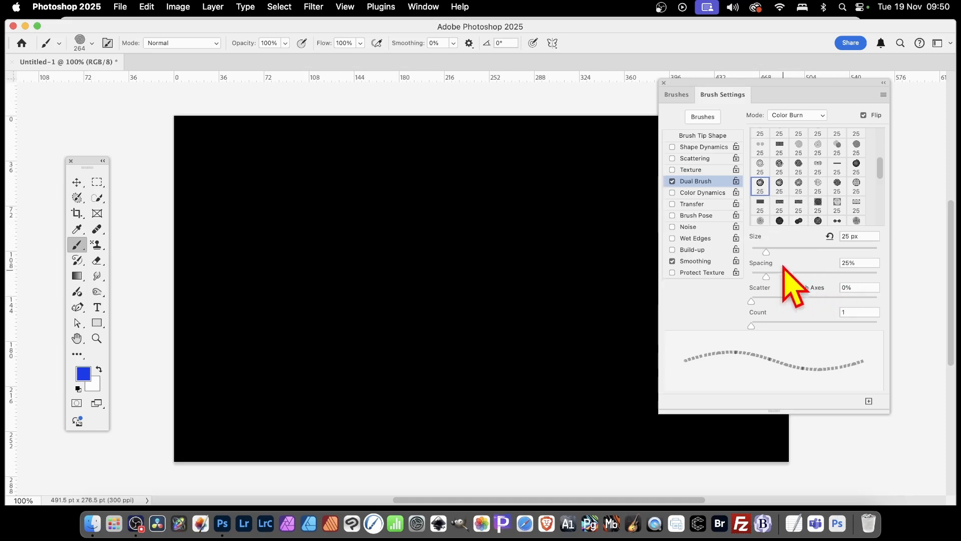
{"action": "left_click_drag", "start_coordinate": [766, 251], "coordinate": [824, 251]}
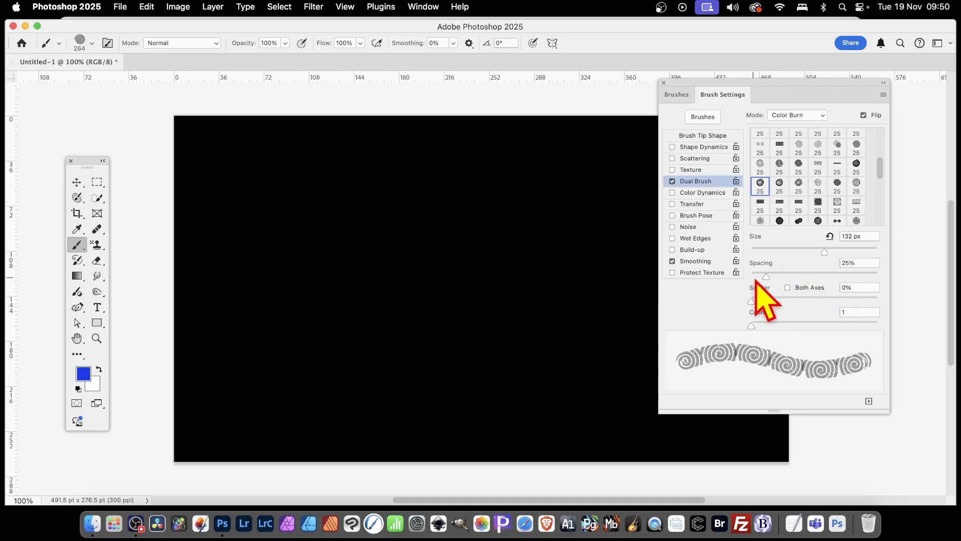
Set size 132 px, spacing 75%, scatter 152%, paint a blue spiral stroke, then disable Dual Brush
{"action": "left_click_drag", "start_coordinate": [766, 276], "coordinate": [798, 275]}
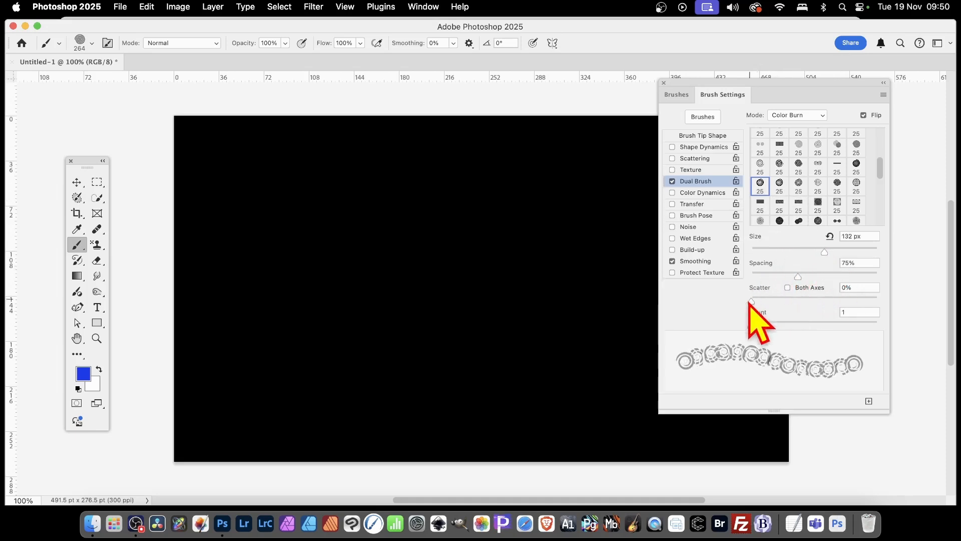
{"action": "left_click_drag", "start_coordinate": [750, 301], "coordinate": [770, 300]}
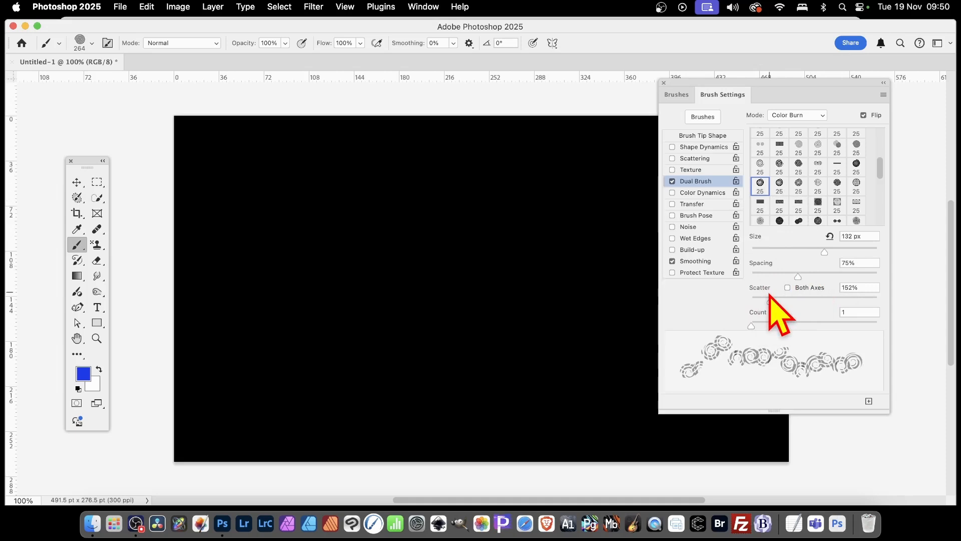
{"action": "mouse_move", "coordinate": [199, 167]}
{"action": "left_mouse_down"}
{"action": "mouse_move", "coordinate": [278, 186]}
{"action": "mouse_move", "coordinate": [338, 168]}
{"action": "mouse_move", "coordinate": [410, 167]}
{"action": "mouse_move", "coordinate": [600, 274]}
{"action": "mouse_move", "coordinate": [559, 328]}
{"action": "mouse_move", "coordinate": [463, 318]}
{"action": "mouse_move", "coordinate": [349, 368]}
{"action": "mouse_move", "coordinate": [330, 264]}
{"action": "mouse_move", "coordinate": [402, 235]}
{"action": "mouse_move", "coordinate": [453, 247]}
{"action": "mouse_move", "coordinate": [545, 171]}
{"action": "mouse_move", "coordinate": [588, 183]}
{"action": "mouse_move", "coordinate": [540, 260]}
{"action": "mouse_move", "coordinate": [415, 321]}
{"action": "mouse_move", "coordinate": [283, 201]}
{"action": "left_mouse_up"}
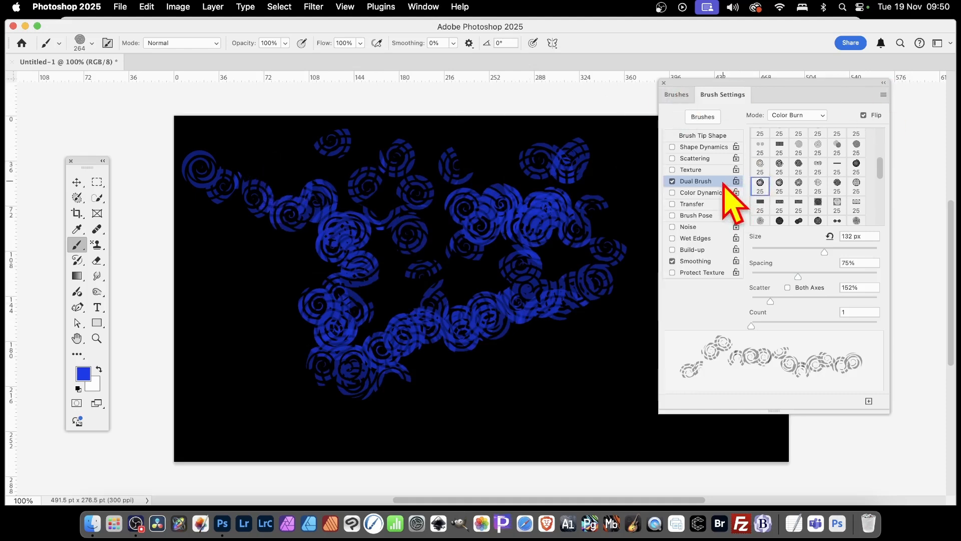
{"action": "left_click", "coordinate": [673, 182]}
Enable Color Dynamics (100% hue/saturation, 84% brightness jitter) and paint four rows of colour-varied spirals
{"action": "left_click", "coordinate": [672, 193]}
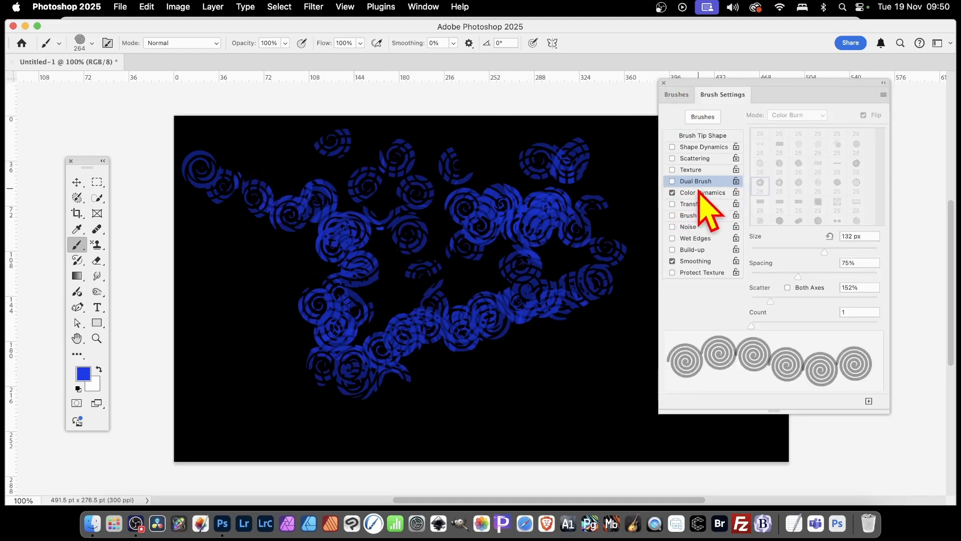
{"action": "left_click", "coordinate": [700, 193]}
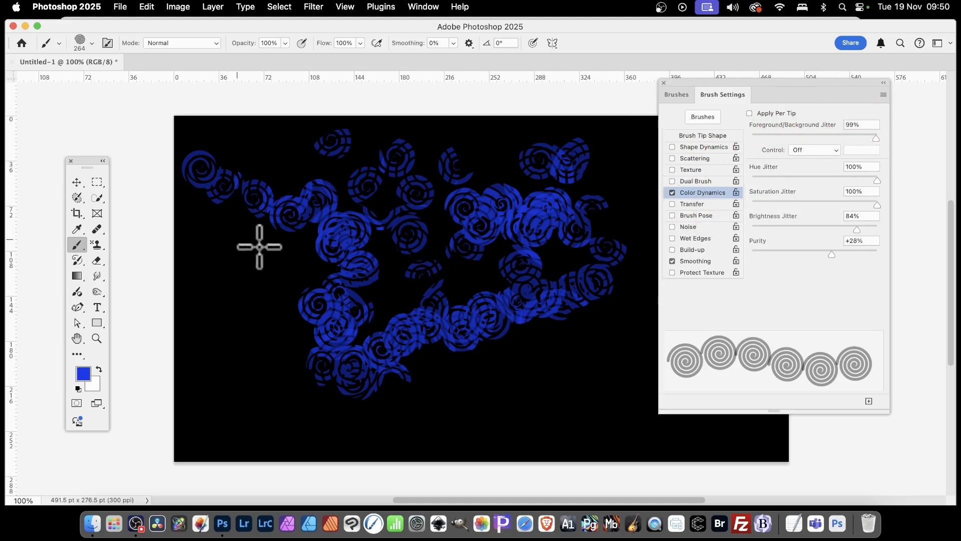
{"action": "left_click_drag", "start_coordinate": [275, 229], "coordinate": [641, 230]}
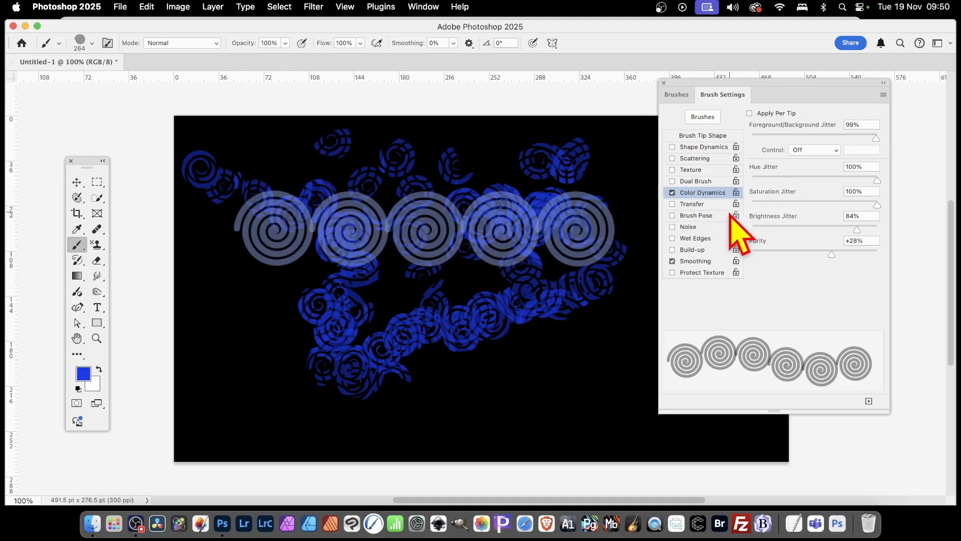
{"action": "left_click_drag", "start_coordinate": [250, 300], "coordinate": [630, 302]}
{"action": "left_click_drag", "start_coordinate": [250, 375], "coordinate": [583, 376]}
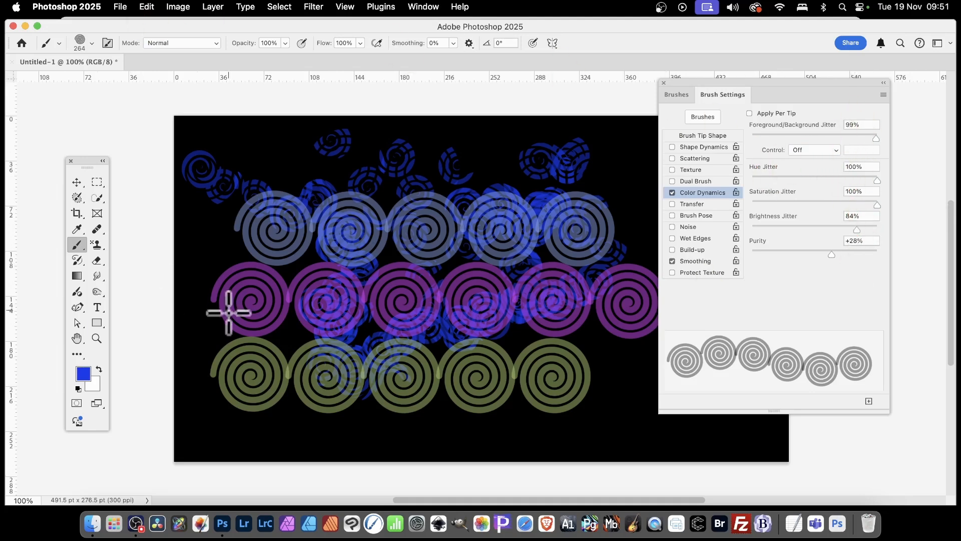
{"action": "left_click_drag", "start_coordinate": [270, 340], "coordinate": [609, 344]}
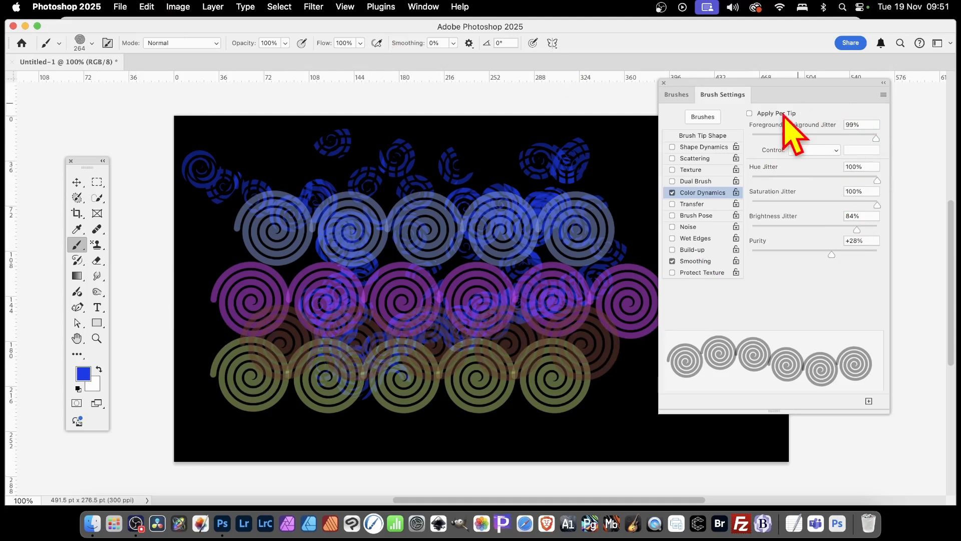
Turn on Apply Per Tip and paint multicolour spiral strokes across the top, middle and right side
{"action": "left_click", "coordinate": [749, 114]}
{"action": "mouse_move", "coordinate": [235, 178]}
{"action": "left_mouse_down"}
{"action": "mouse_move", "coordinate": [457, 154]}
{"action": "mouse_move", "coordinate": [481, 161]}
{"action": "left_mouse_up"}
{"action": "mouse_move", "coordinate": [583, 229]}
{"action": "left_mouse_down"}
{"action": "mouse_move", "coordinate": [566, 285]}
{"action": "mouse_move", "coordinate": [453, 273]}
{"action": "mouse_move", "coordinate": [368, 249]}
{"action": "mouse_move", "coordinate": [302, 295]}
{"action": "mouse_move", "coordinate": [321, 354]}
{"action": "mouse_move", "coordinate": [464, 322]}
{"action": "mouse_move", "coordinate": [540, 262]}
{"action": "mouse_move", "coordinate": [618, 278]}
{"action": "left_mouse_up"}
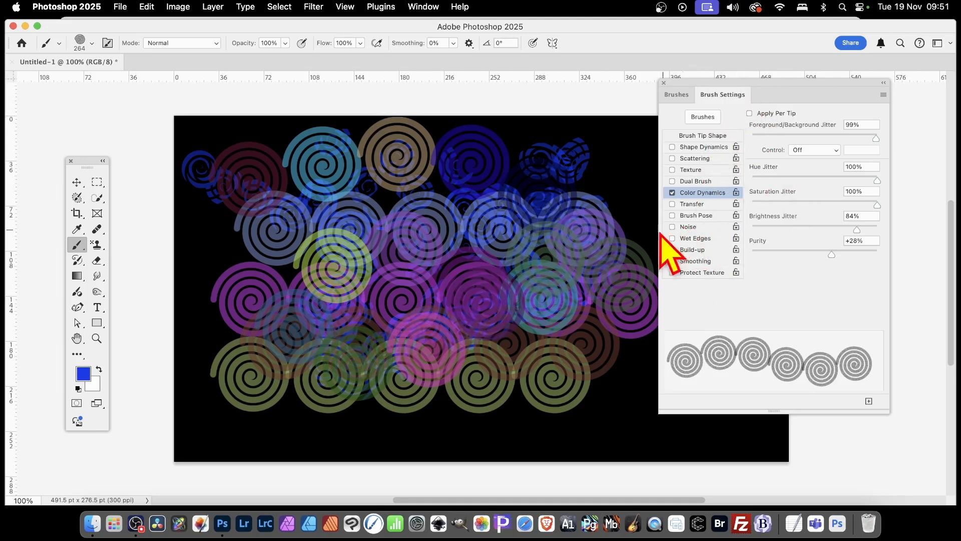
{"action": "mouse_move", "coordinate": [520, 247]}
{"action": "left_mouse_down"}
{"action": "mouse_move", "coordinate": [583, 207]}
{"action": "mouse_move", "coordinate": [572, 270]}
{"action": "mouse_move", "coordinate": [415, 213]}
{"action": "mouse_move", "coordinate": [423, 175]}
{"action": "mouse_move", "coordinate": [365, 240]}
{"action": "mouse_move", "coordinate": [267, 206]}
{"action": "left_mouse_up"}
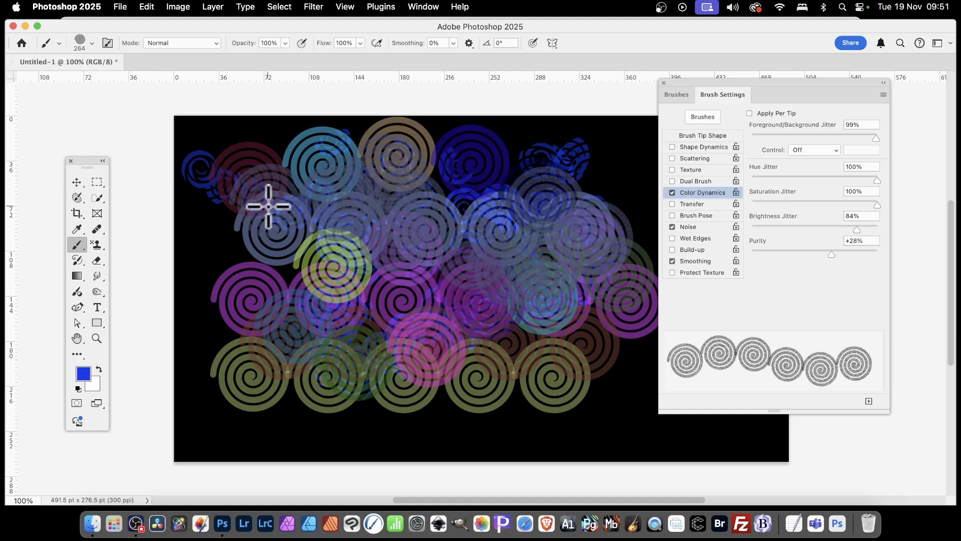
Paint blue spirals with Wet Edges on, then turn Wet Edges off and add light-blue spirals
{"action": "left_click", "coordinate": [672, 238]}
{"action": "mouse_move", "coordinate": [559, 310]}
{"action": "left_mouse_down"}
{"action": "mouse_move", "coordinate": [581, 385]}
{"action": "mouse_move", "coordinate": [595, 262]}
{"action": "mouse_move", "coordinate": [496, 313]}
{"action": "mouse_move", "coordinate": [414, 277]}
{"action": "mouse_move", "coordinate": [460, 279]}
{"action": "mouse_move", "coordinate": [435, 265]}
{"action": "left_mouse_up"}
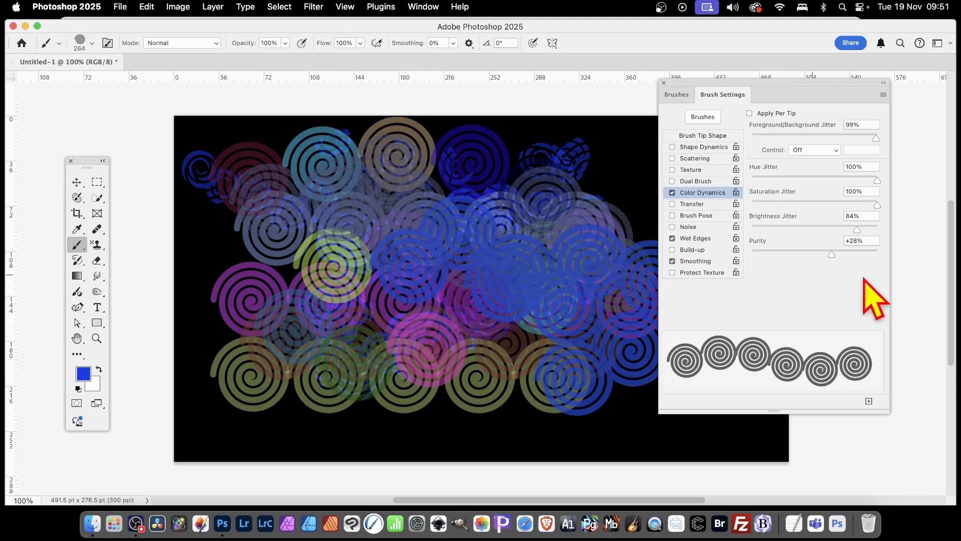
{"action": "left_click", "coordinate": [673, 239]}
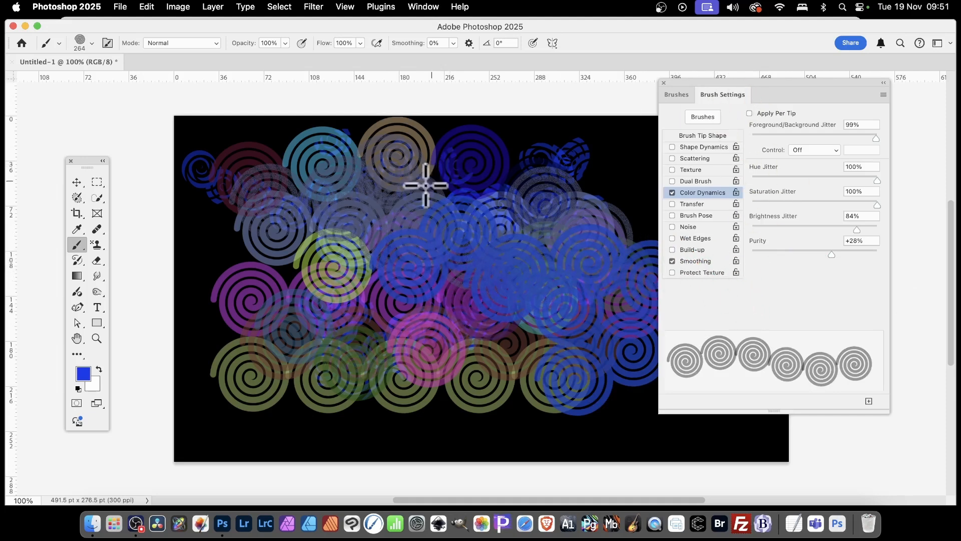
{"action": "mouse_move", "coordinate": [328, 202]}
{"action": "left_mouse_down"}
{"action": "mouse_move", "coordinate": [430, 161]}
{"action": "mouse_move", "coordinate": [531, 156]}
{"action": "mouse_move", "coordinate": [637, 281]}
{"action": "mouse_move", "coordinate": [599, 207]}
{"action": "mouse_move", "coordinate": [495, 328]}
{"action": "mouse_move", "coordinate": [380, 261]}
{"action": "left_mouse_up"}
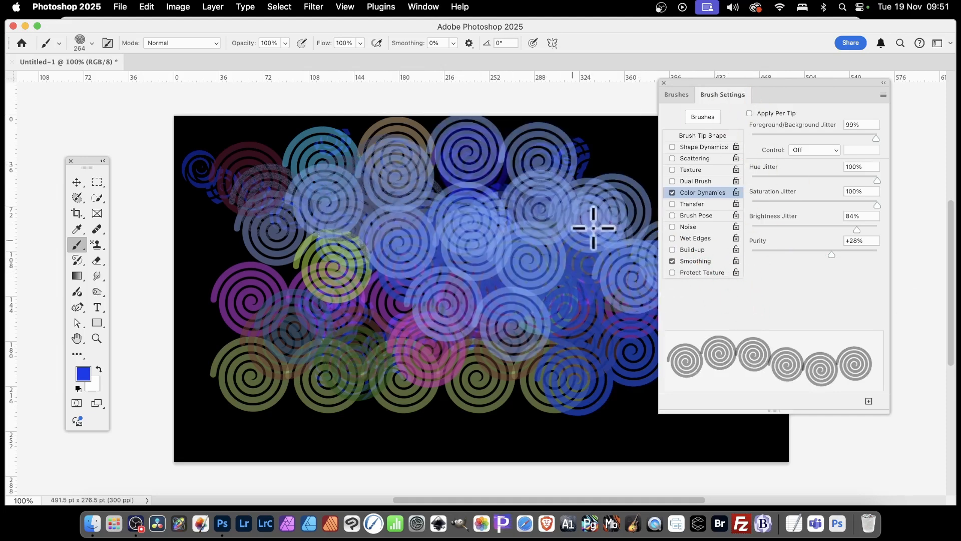
Show the Brushes panel with the Spirals group and open its options menu
{"action": "left_click", "coordinate": [677, 95]}
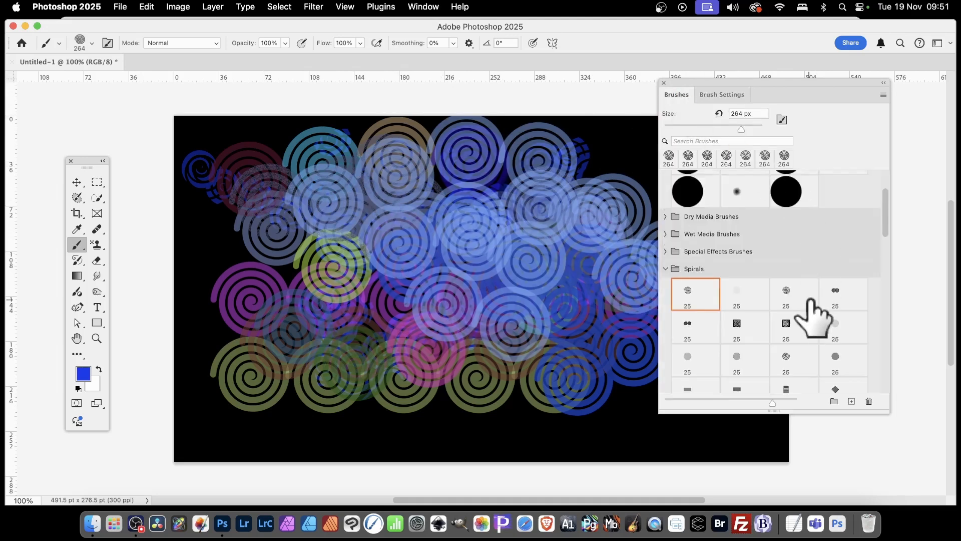
{"action": "scroll", "coordinate": [811, 315], "scroll_direction": "down", "scroll_amount": 2}
{"action": "scroll", "coordinate": [809, 300], "scroll_direction": "up", "scroll_amount": 1}
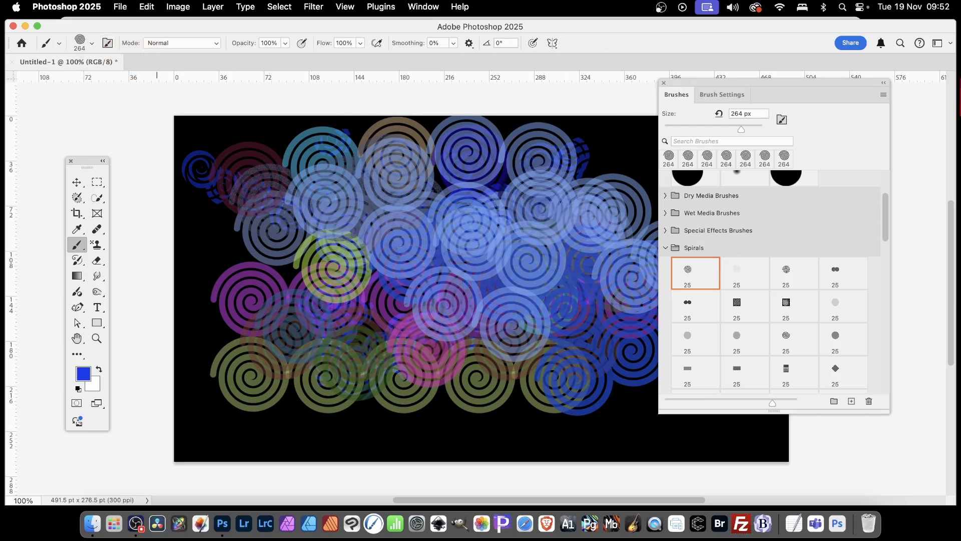
{"action": "left_click", "coordinate": [884, 95]}
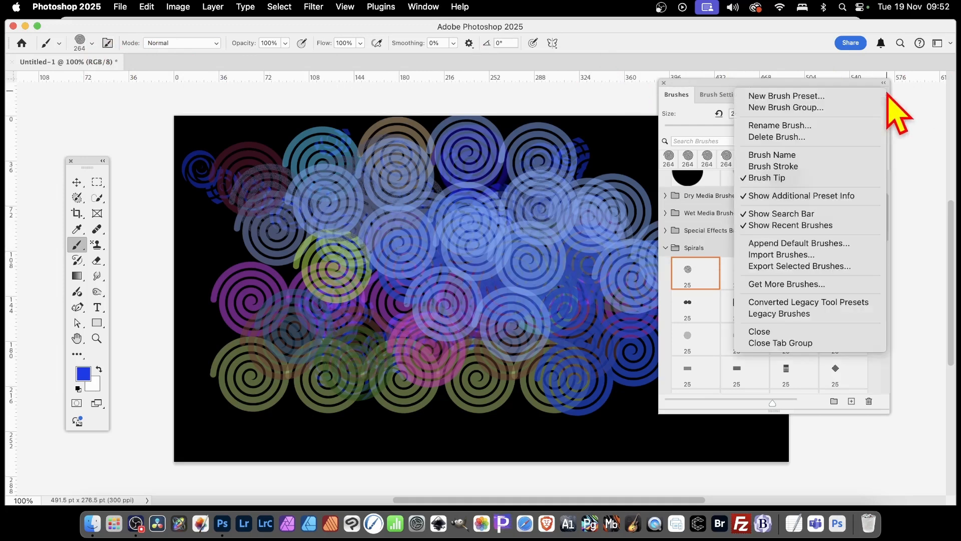
Save a new brush preset named 'spiral brush 1' with Capture Brush Size in Preset enabled
{"action": "left_click", "coordinate": [779, 97]}
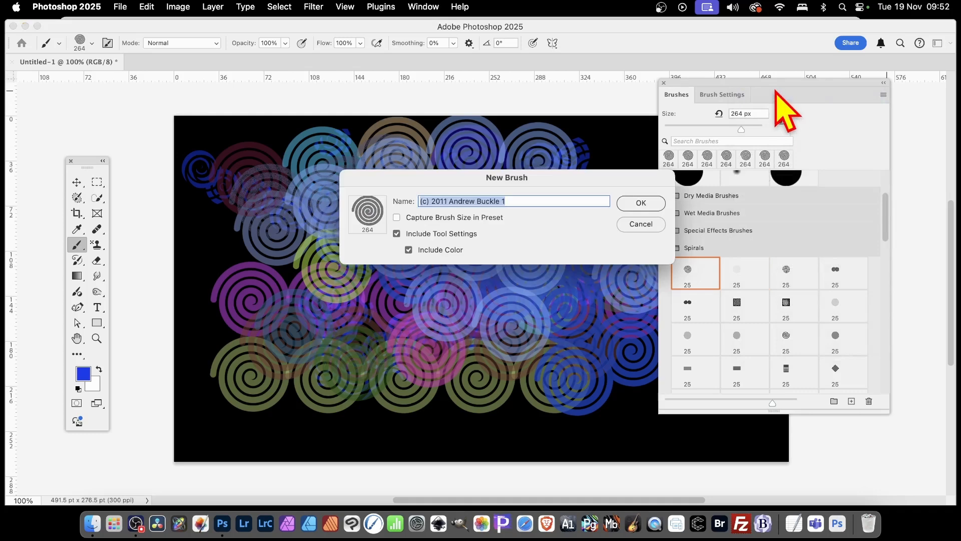
{"action": "type", "text": "spiral brush"}
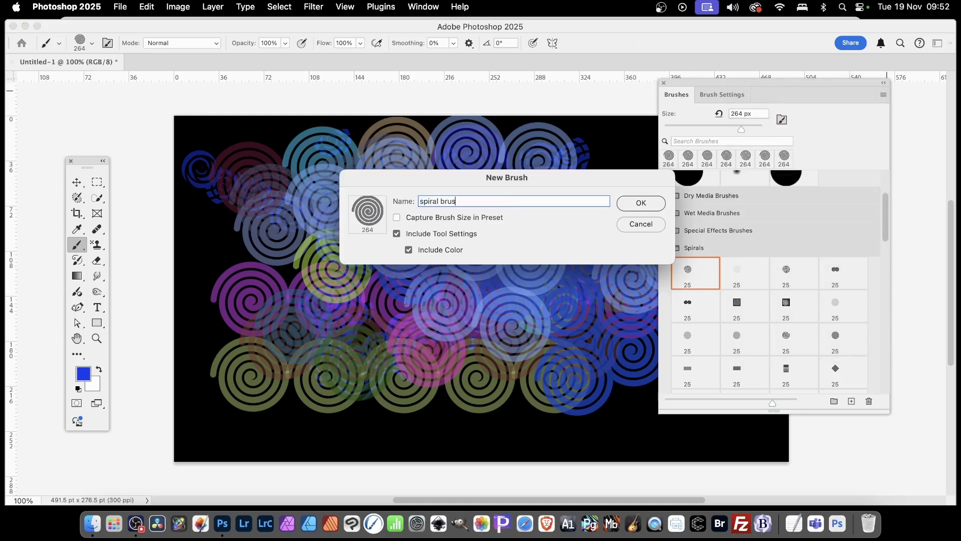
{"action": "left_click", "coordinate": [396, 217]}
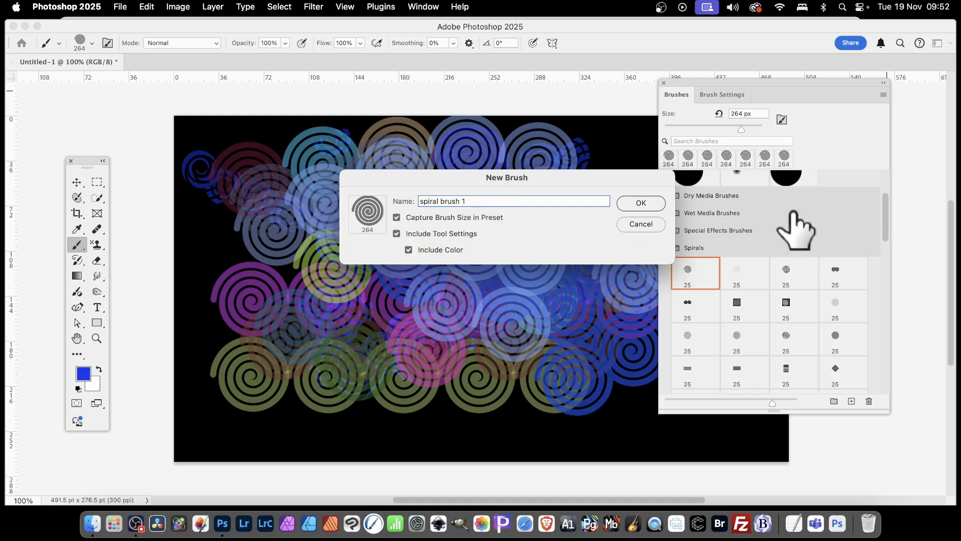
{"action": "left_click", "coordinate": [641, 203]}
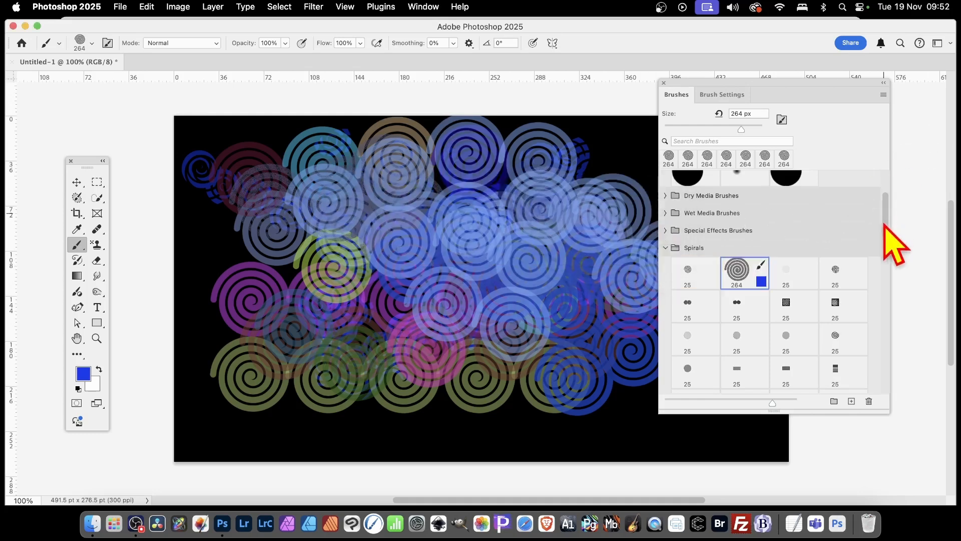
Move the spiral preset up to the top brushes and paint a large blue patch with the hard round brush
{"action": "mouse_move", "coordinate": [884, 225]}
{"action": "left_mouse_down"}
{"action": "mouse_move", "coordinate": [882, 382]}
{"action": "mouse_move", "coordinate": [893, 206]}
{"action": "left_mouse_up"}
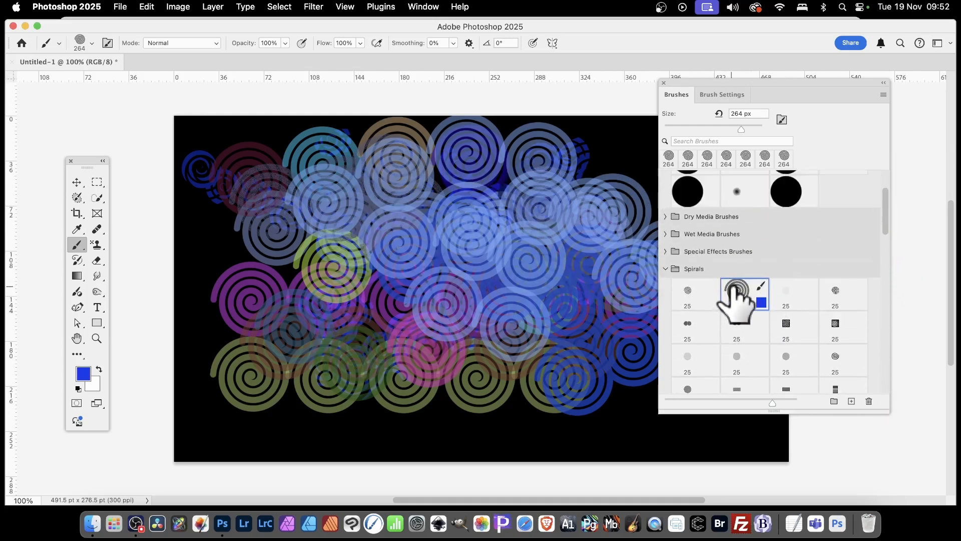
{"action": "mouse_move", "coordinate": [742, 293]}
{"action": "left_mouse_down"}
{"action": "mouse_move", "coordinate": [721, 242]}
{"action": "mouse_move", "coordinate": [751, 268]}
{"action": "mouse_move", "coordinate": [740, 215]}
{"action": "mouse_move", "coordinate": [735, 246]}
{"action": "mouse_move", "coordinate": [860, 189]}
{"action": "mouse_move", "coordinate": [833, 200]}
{"action": "mouse_move", "coordinate": [841, 223]}
{"action": "left_mouse_up"}
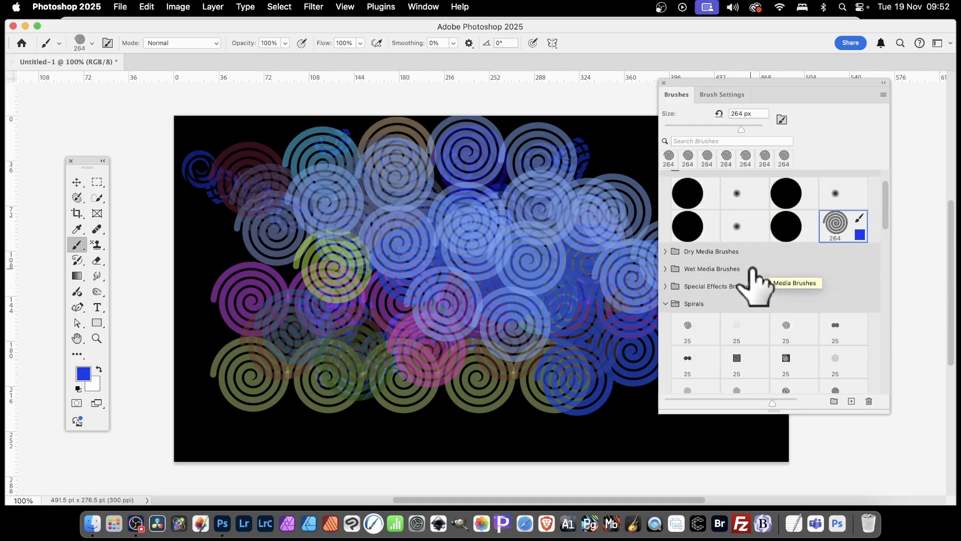
{"action": "left_click", "coordinate": [794, 227]}
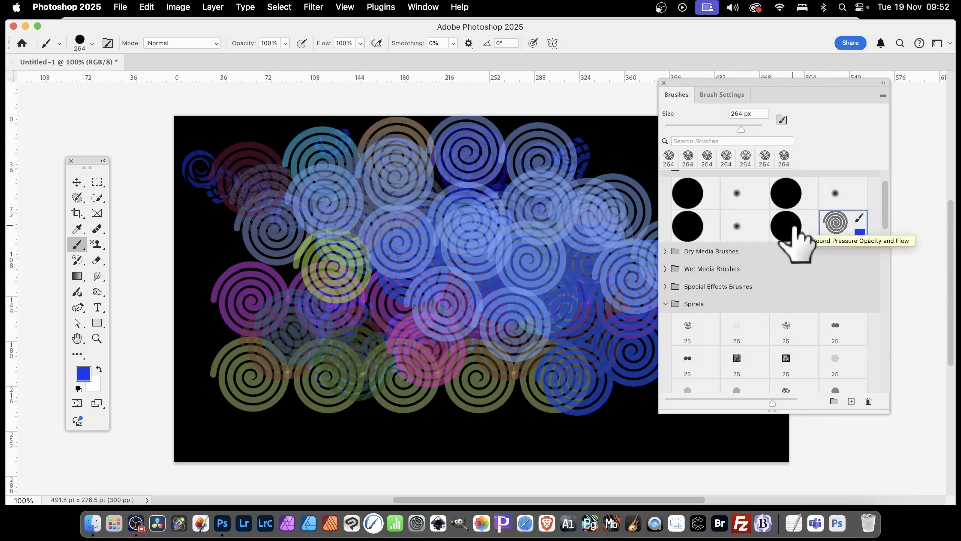
{"action": "mouse_move", "coordinate": [480, 252]}
{"action": "left_mouse_down"}
{"action": "mouse_move", "coordinate": [456, 268]}
{"action": "mouse_move", "coordinate": [486, 181]}
{"action": "mouse_move", "coordinate": [297, 152]}
{"action": "mouse_move", "coordinate": [349, 238]}
{"action": "left_mouse_up"}
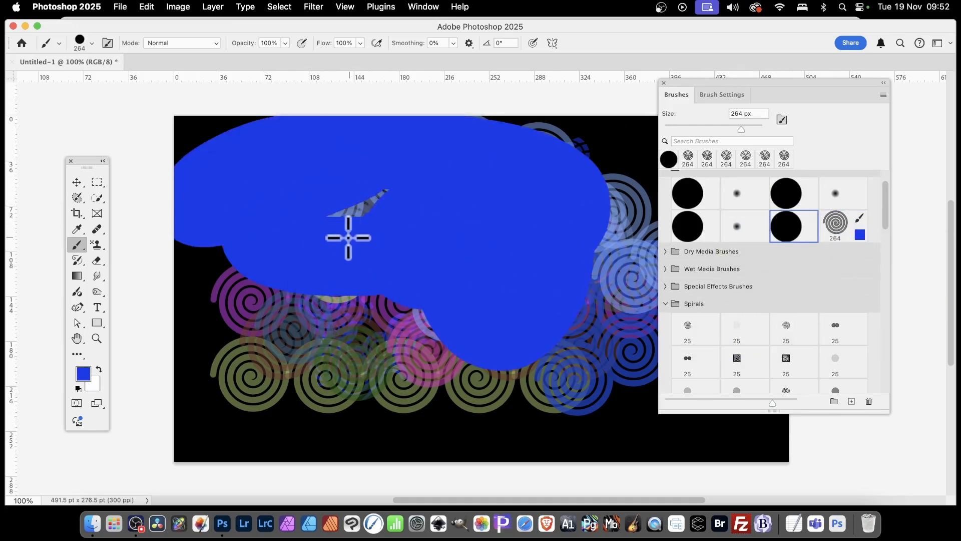
Reselect the spiral preset and stamp dark spirals across the blue patch and canvas edges
{"action": "left_click", "coordinate": [837, 225]}
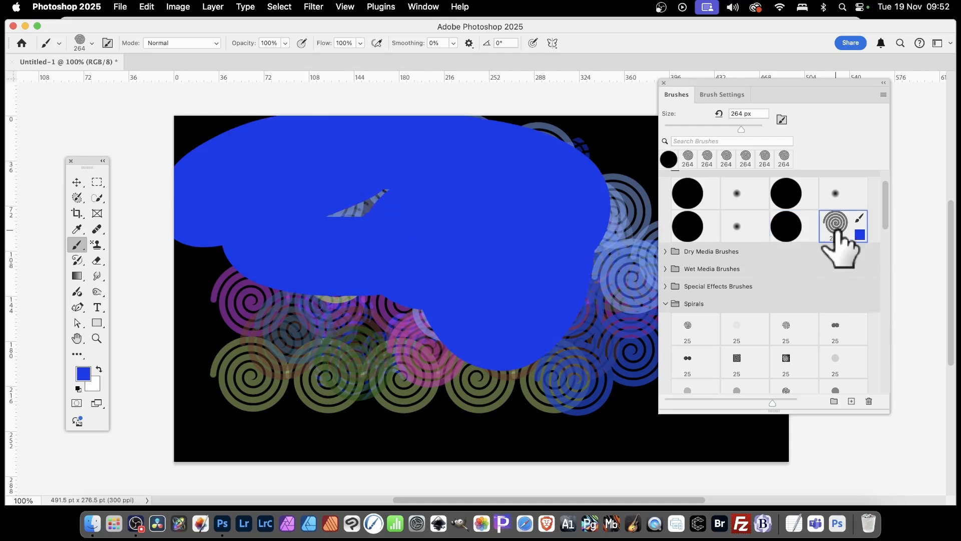
{"action": "mouse_move", "coordinate": [164, 357]}
{"action": "left_mouse_down"}
{"action": "mouse_move", "coordinate": [300, 339]}
{"action": "mouse_move", "coordinate": [378, 373]}
{"action": "mouse_move", "coordinate": [406, 407]}
{"action": "mouse_move", "coordinate": [609, 210]}
{"action": "mouse_move", "coordinate": [635, 232]}
{"action": "mouse_move", "coordinate": [422, 224]}
{"action": "mouse_move", "coordinate": [332, 208]}
{"action": "mouse_move", "coordinate": [365, 251]}
{"action": "left_mouse_up"}
{"action": "mouse_move", "coordinate": [510, 248]}
{"action": "left_mouse_down"}
{"action": "mouse_move", "coordinate": [362, 167]}
{"action": "mouse_move", "coordinate": [355, 124]}
{"action": "mouse_move", "coordinate": [319, 277]}
{"action": "mouse_move", "coordinate": [324, 333]}
{"action": "mouse_move", "coordinate": [250, 261]}
{"action": "mouse_move", "coordinate": [140, 323]}
{"action": "mouse_move", "coordinate": [472, 283]}
{"action": "left_mouse_up"}
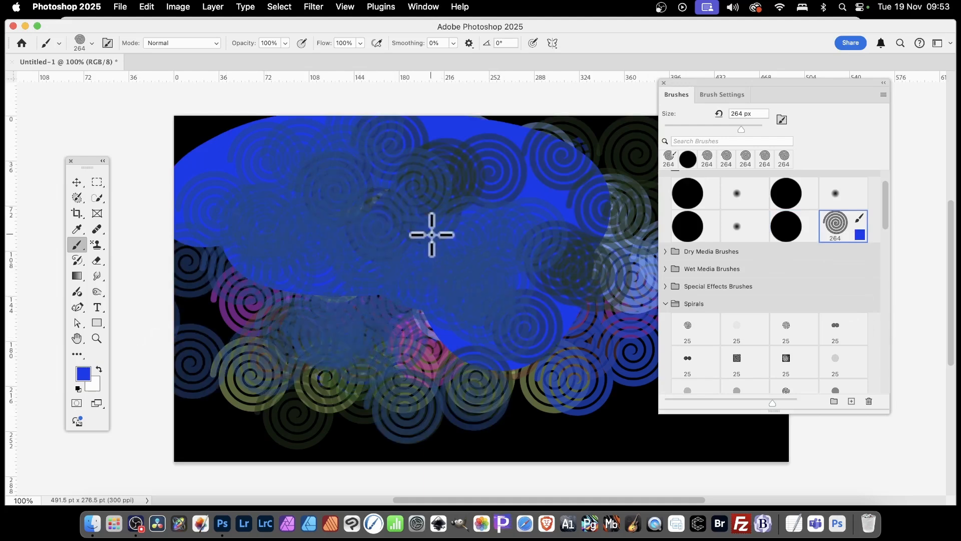